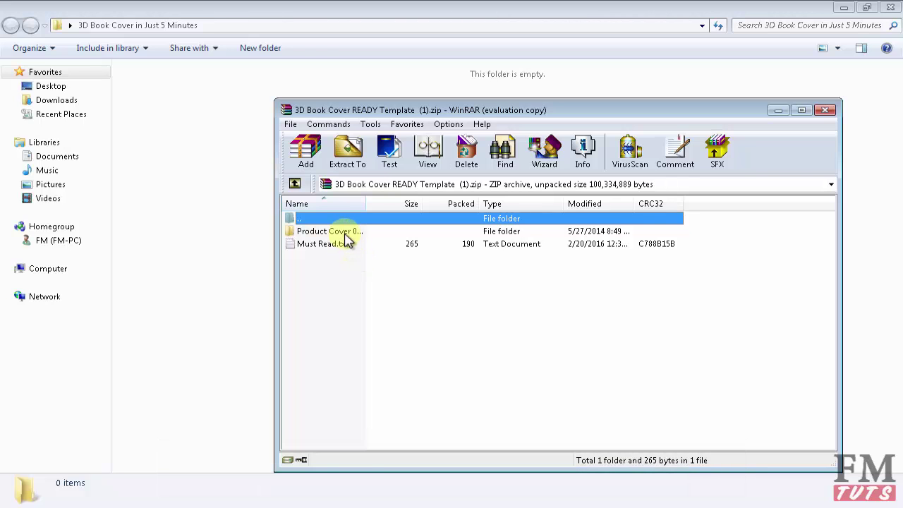
Step: Extract the Product Cover 07 - 3D eCovers folder into the empty project folder, then close WinRAR
{"action": "left_click", "coordinate": [345, 233]}
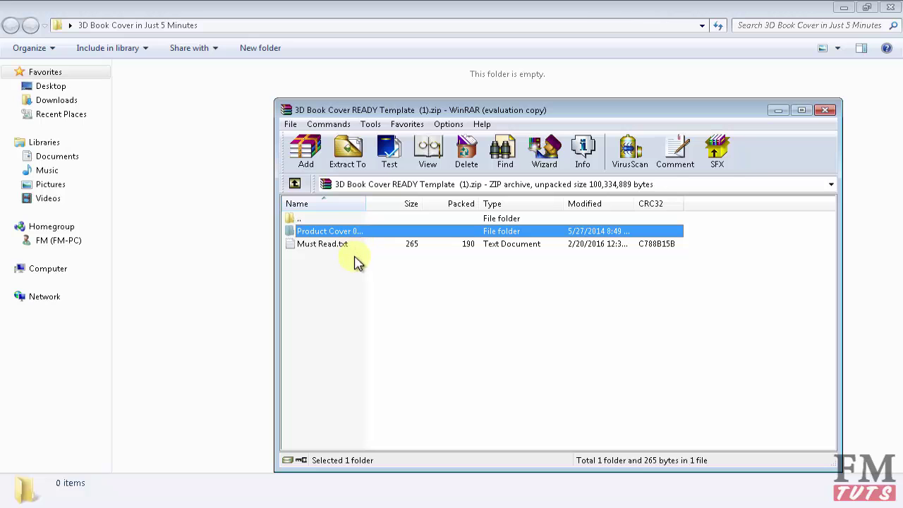
{"action": "mouse_move", "coordinate": [352, 236]}
{"action": "left_mouse_down"}
{"action": "mouse_move", "coordinate": [208, 226]}
{"action": "mouse_move", "coordinate": [195, 214]}
{"action": "left_mouse_up"}
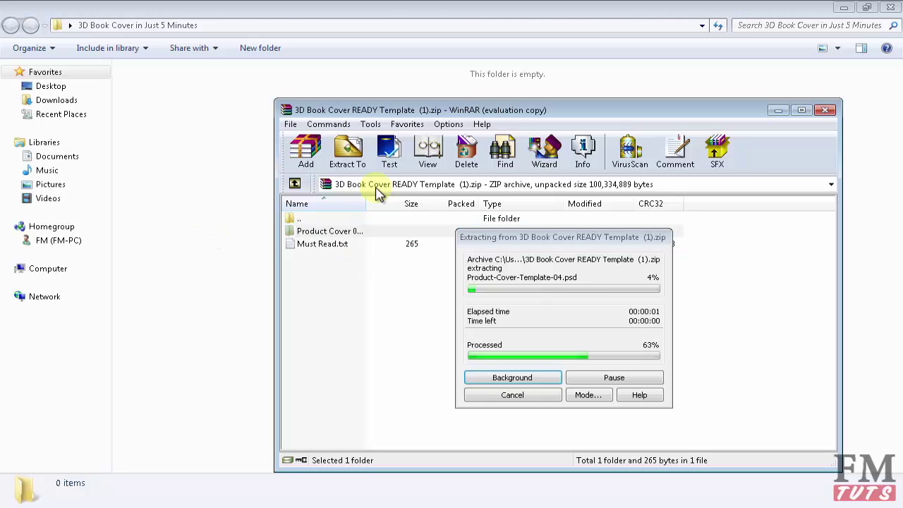
{"action": "left_click", "coordinate": [777, 111]}
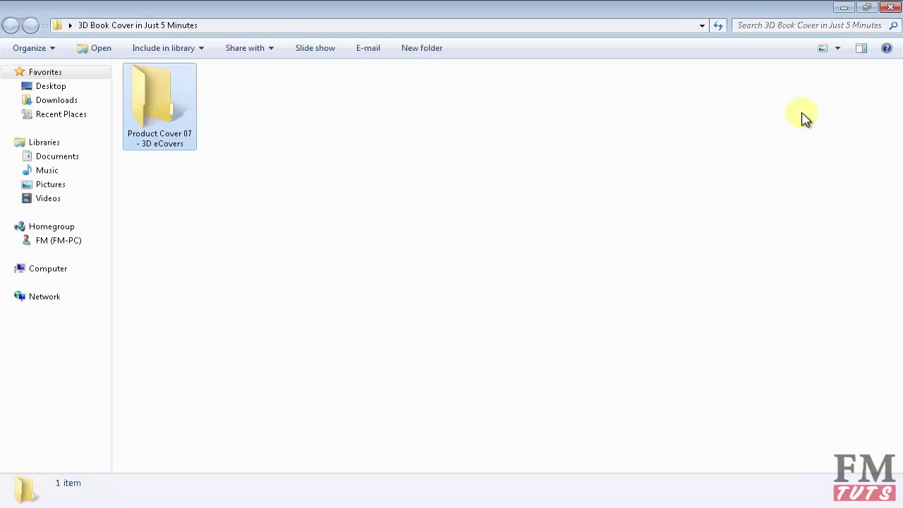
Step: Open the Product Cover 07 - 3D eCovers folder and show its files as large thumbnails
{"action": "double_click", "coordinate": [164, 130]}
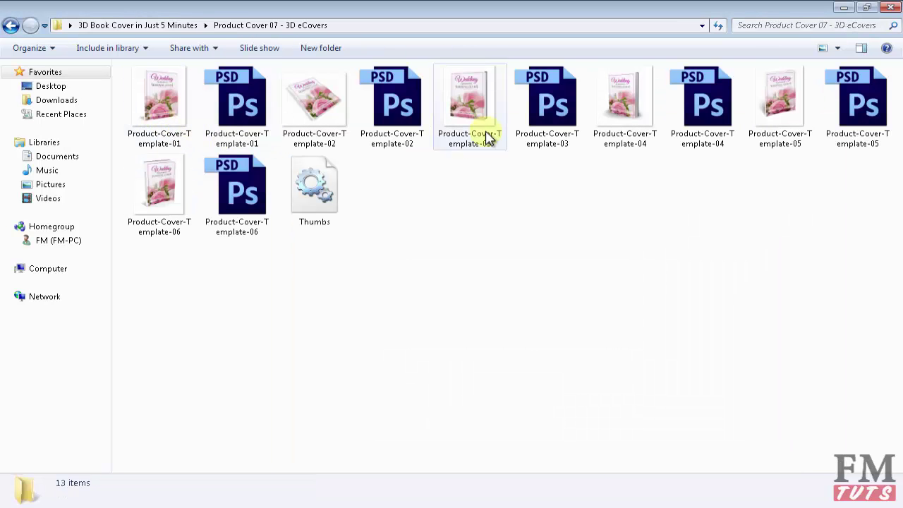
{"action": "left_click", "coordinate": [838, 48]}
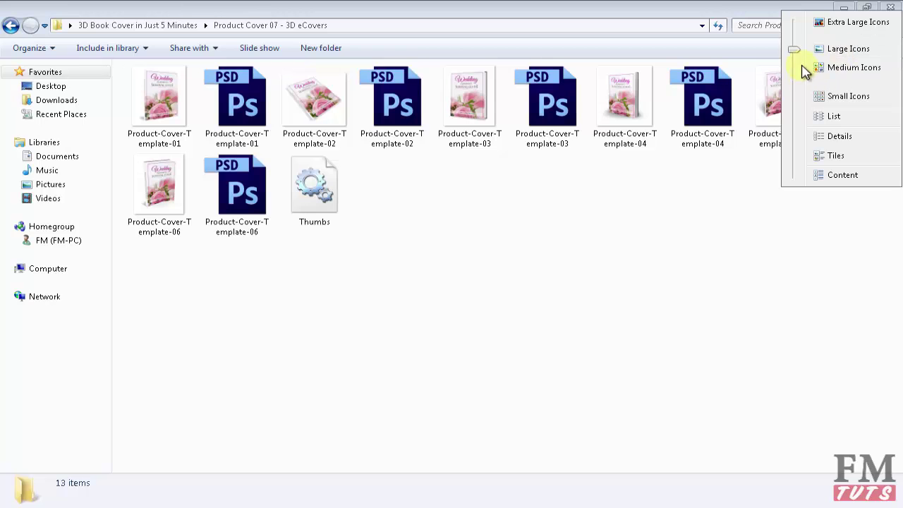
{"action": "left_click_drag", "start_coordinate": [797, 56], "coordinate": [799, 44]}
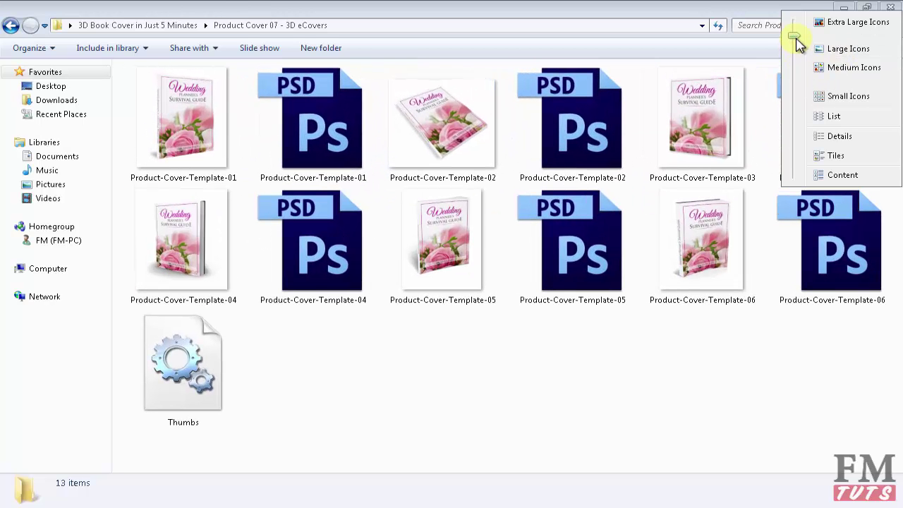
{"action": "left_click_drag", "start_coordinate": [797, 41], "coordinate": [796, 36]}
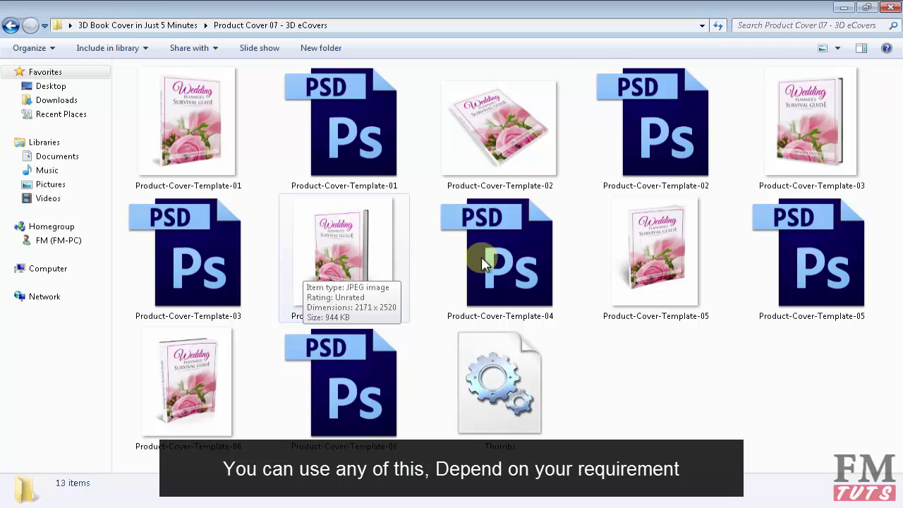
Step: Preview the template covers and open Product-Cover-Template-01.psd in Photoshop
{"action": "left_click", "coordinate": [485, 140]}
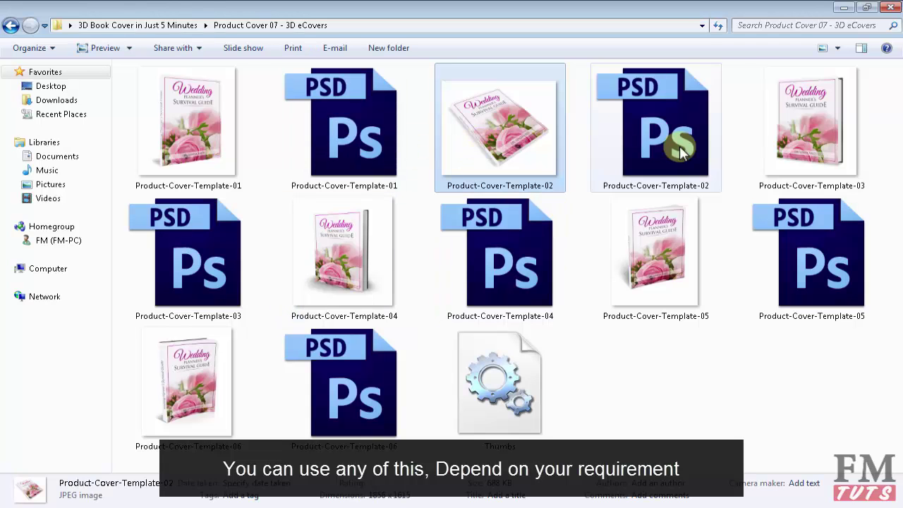
{"action": "left_click", "coordinate": [781, 150]}
{"action": "left_click", "coordinate": [688, 219]}
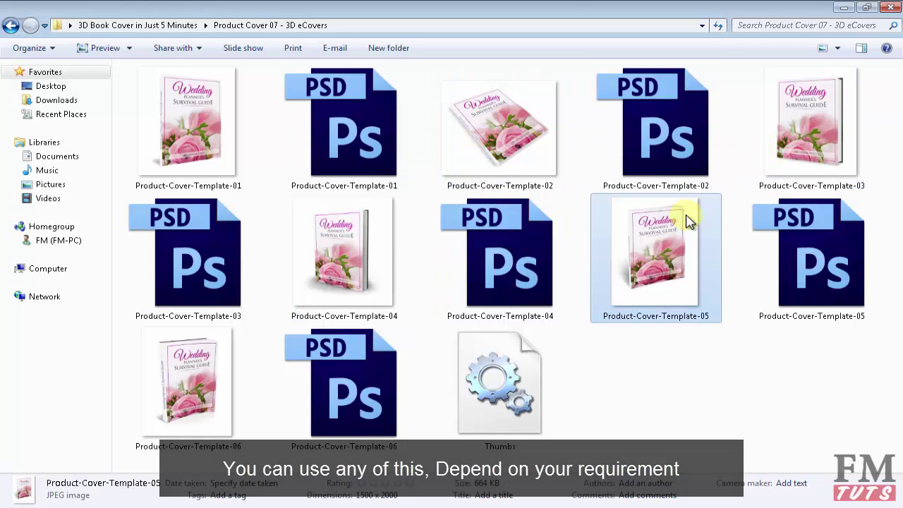
{"action": "left_click", "coordinate": [290, 233]}
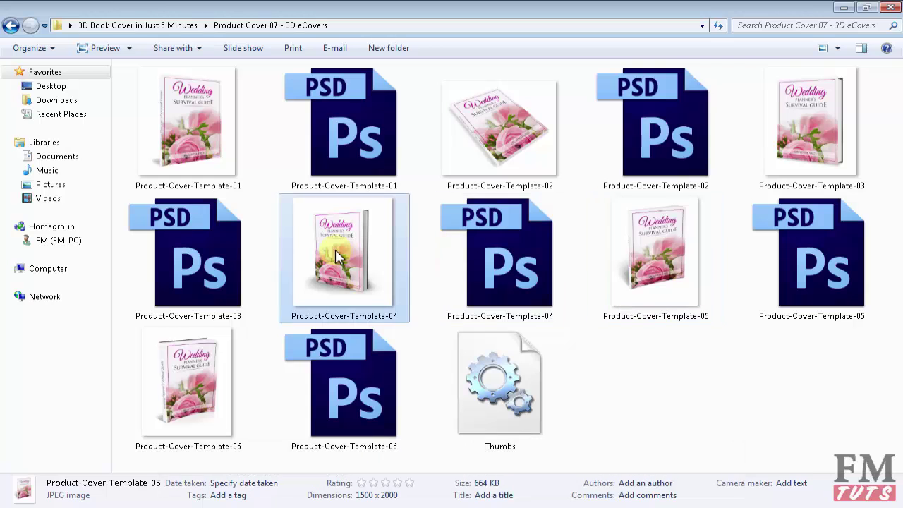
{"action": "left_click", "coordinate": [226, 161]}
{"action": "double_click", "coordinate": [374, 145]}
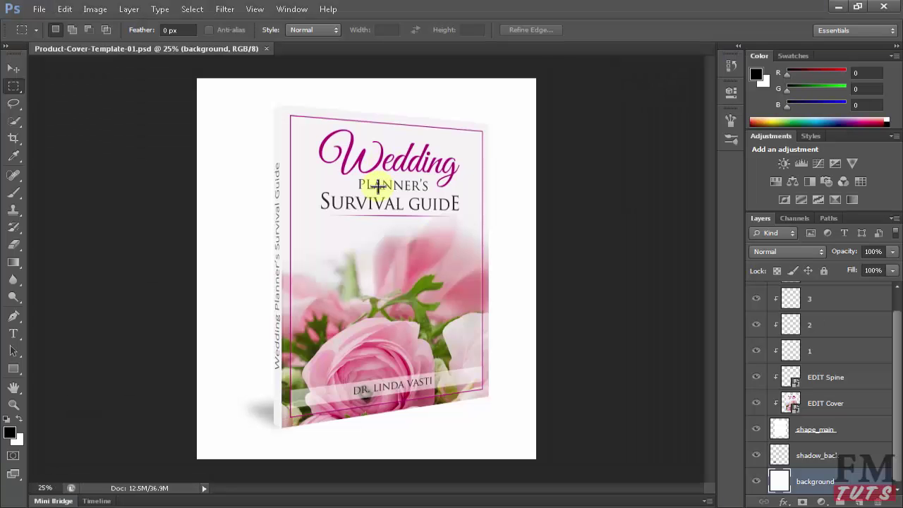
Step: Open the EDIT Cover smart object as Rectangle 1.psb, dismissing the three warnings
{"action": "left_click", "coordinate": [813, 407]}
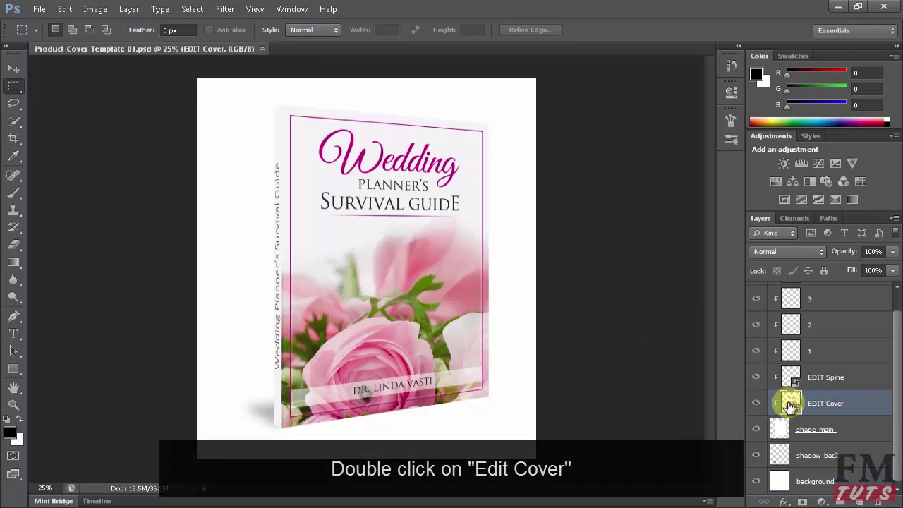
{"action": "double_click", "coordinate": [790, 405]}
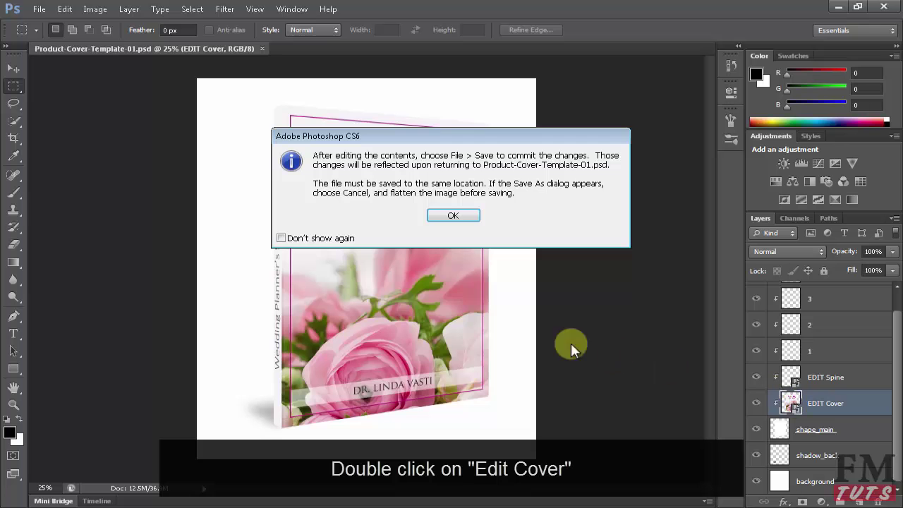
{"action": "left_click", "coordinate": [438, 215]}
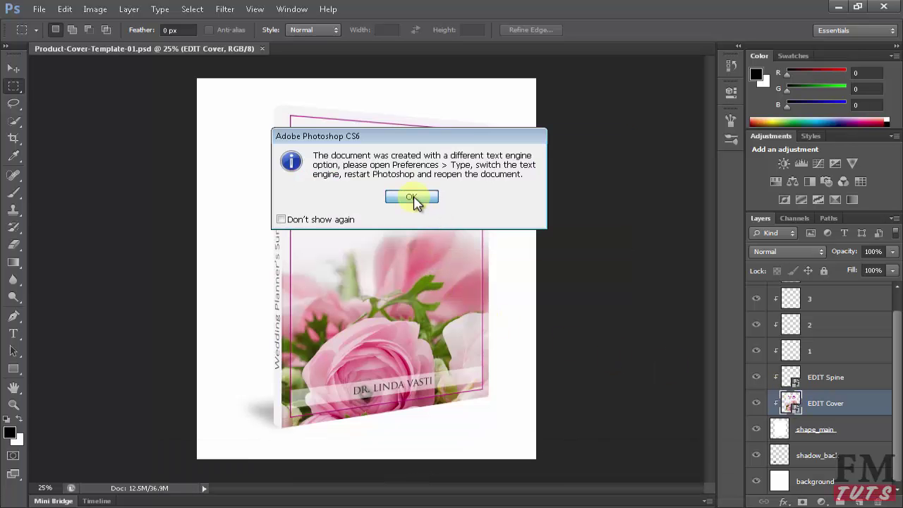
{"action": "left_click", "coordinate": [412, 199]}
{"action": "left_click", "coordinate": [416, 201]}
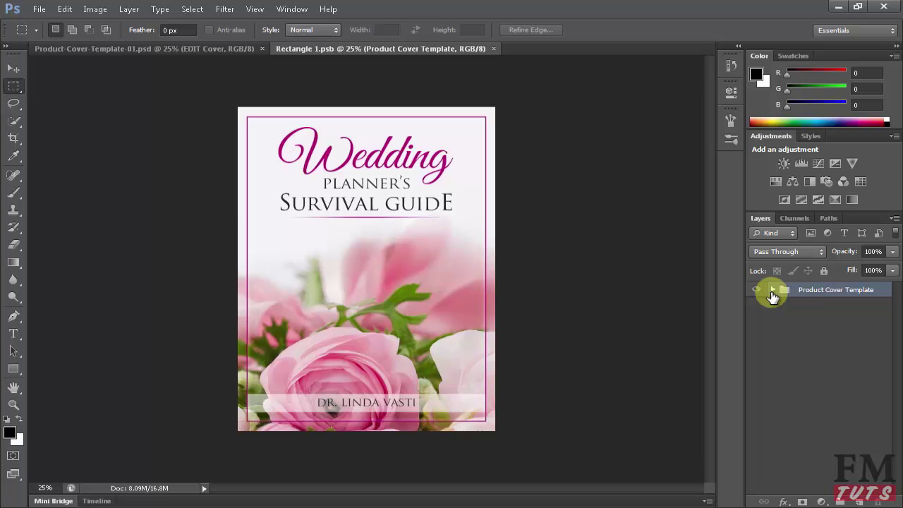
Step: Expand the Product Cover Template group and toggle the border, footer and background groups to inspect them
{"action": "left_click", "coordinate": [772, 290]}
{"action": "left_click", "coordinate": [756, 305]}
{"action": "left_click", "coordinate": [755, 320]}
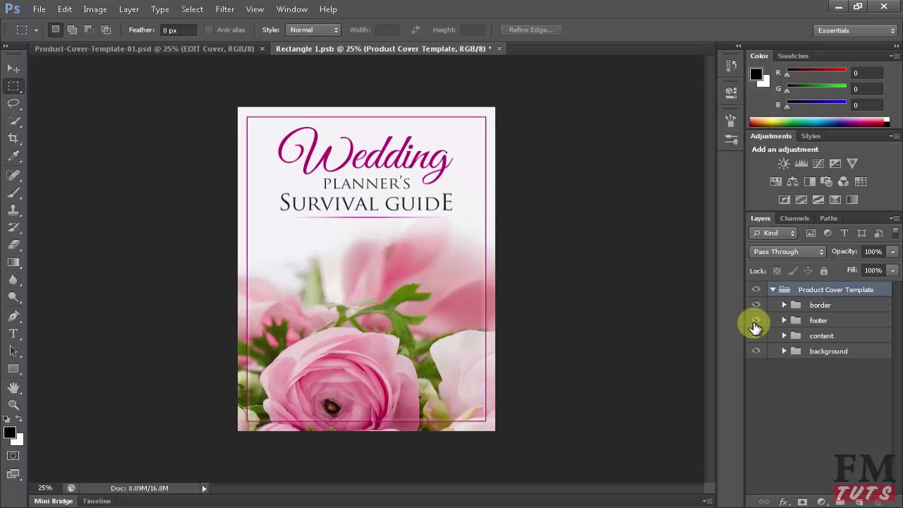
{"action": "left_click", "coordinate": [756, 350]}
{"action": "left_click", "coordinate": [756, 350]}
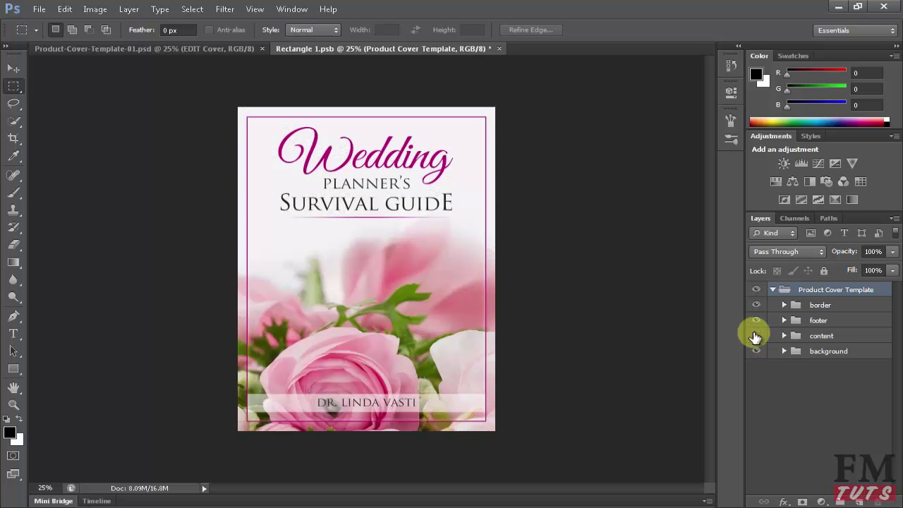
Step: Toggle the content group and begin editing the Wedding title with the Type tool
{"action": "left_click", "coordinate": [755, 335]}
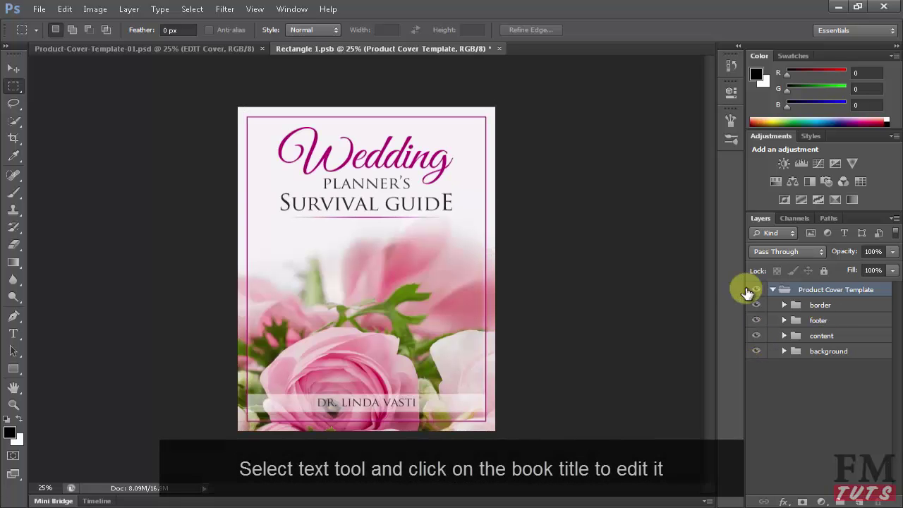
{"action": "left_click", "coordinate": [13, 333]}
{"action": "left_click", "coordinate": [348, 143]}
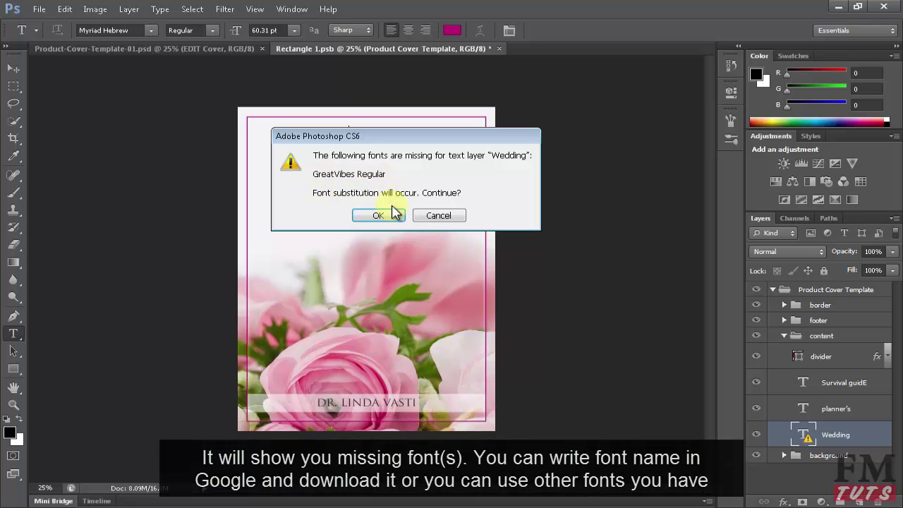
Step: Accept the font substitution and retype the title as 'The Positive'
{"action": "left_click", "coordinate": [386, 216]}
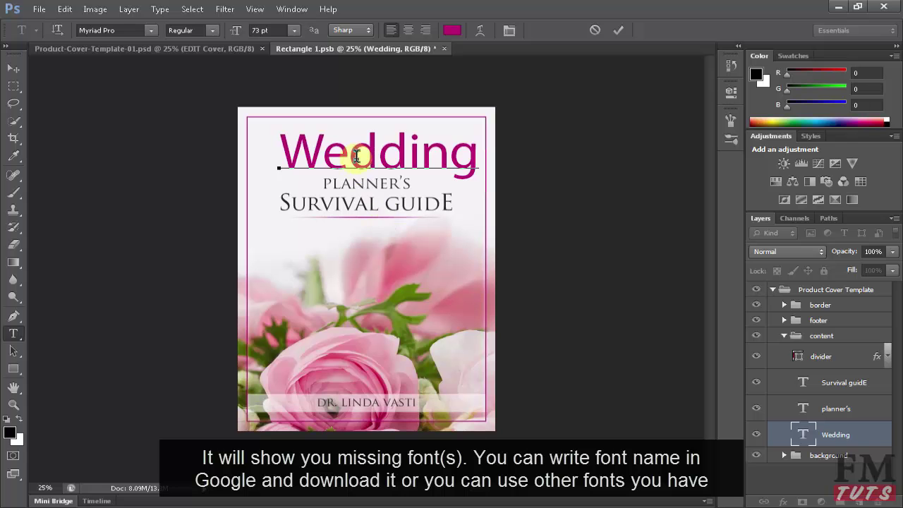
{"action": "double_click", "coordinate": [356, 152]}
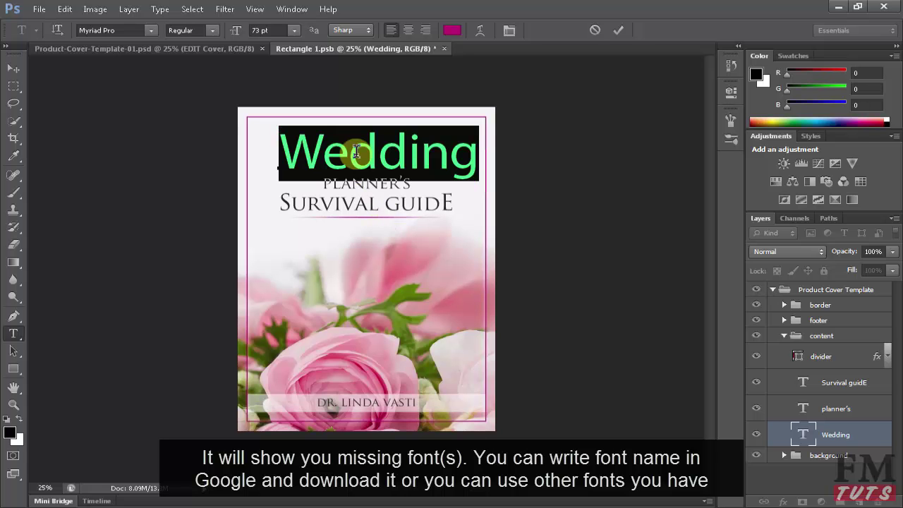
{"action": "type", "text": "The P"}
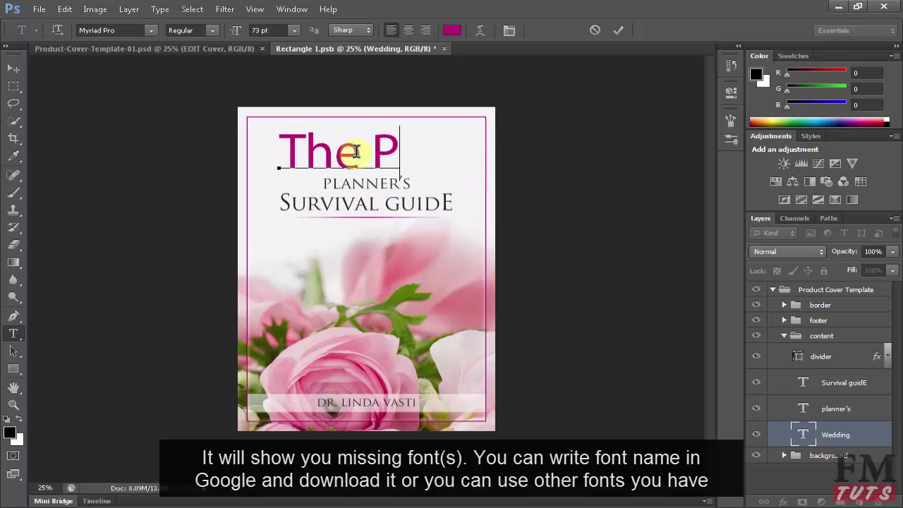
{"action": "type", "text": "ositiv"}
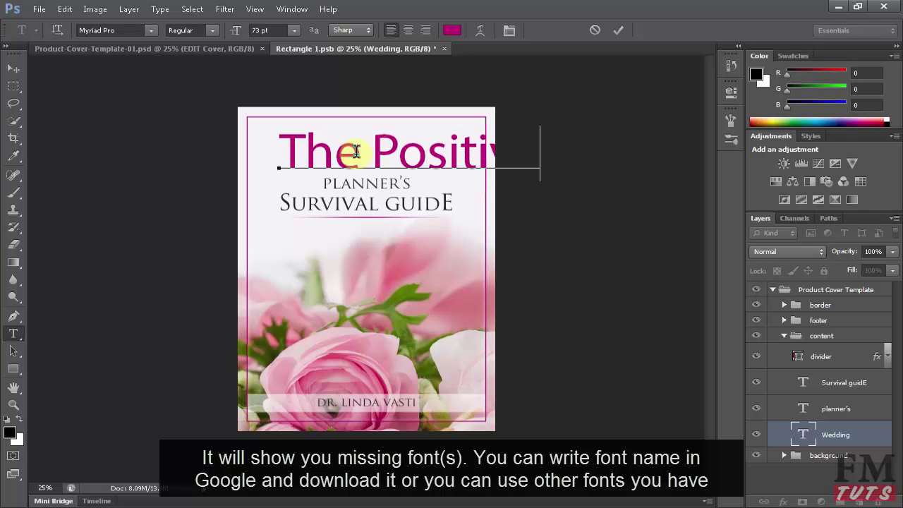
Step: Scale the title to about 81%, centre it, and duplicate it just below
{"action": "left_click", "coordinate": [65, 9]}
{"action": "mouse_move", "coordinate": [85, 270]}
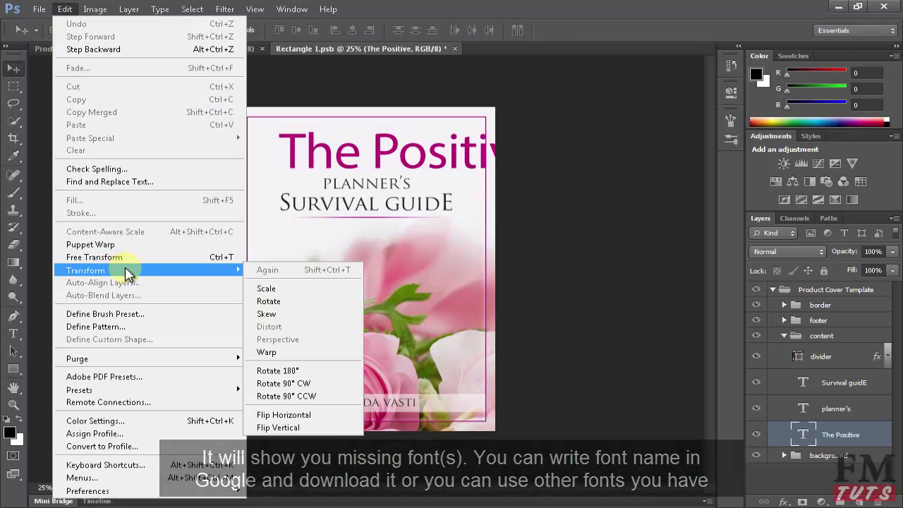
{"action": "left_click", "coordinate": [267, 289]}
{"action": "left_click_drag", "start_coordinate": [541, 181], "coordinate": [520, 172]}
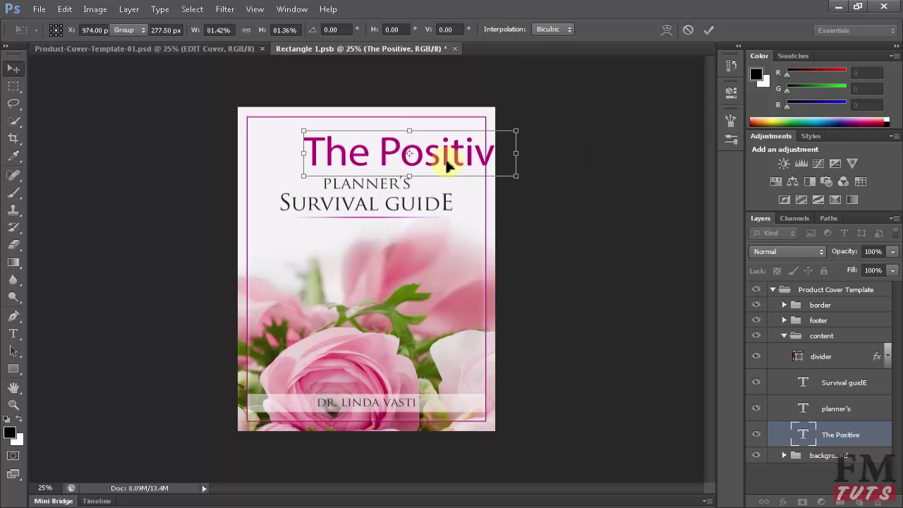
{"action": "double_click", "coordinate": [443, 162]}
{"action": "left_click_drag", "start_coordinate": [428, 161], "coordinate": [385, 160]}
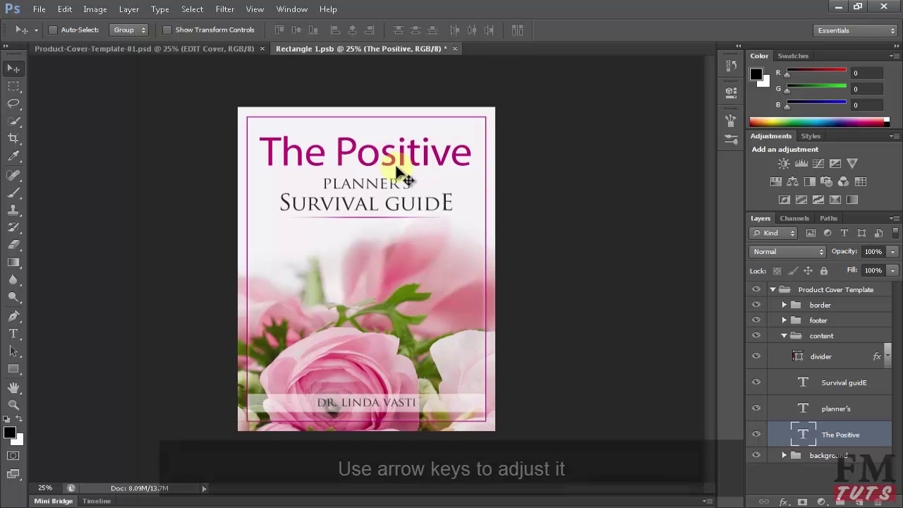
{"action": "key", "text": "Up"}
{"action": "key", "text": "Up"}
{"action": "key", "text": "Up"}
{"action": "key", "text": "Up"}
{"action": "key", "text": "Up"}
{"action": "key", "text": "Up"}
{"action": "key", "text": "Up"}
{"action": "key", "text": "Up"}
{"action": "key", "text": "Up"}
{"action": "key", "text": "Up"}
{"action": "key", "text": "Up"}
{"action": "key", "text": "Up"}
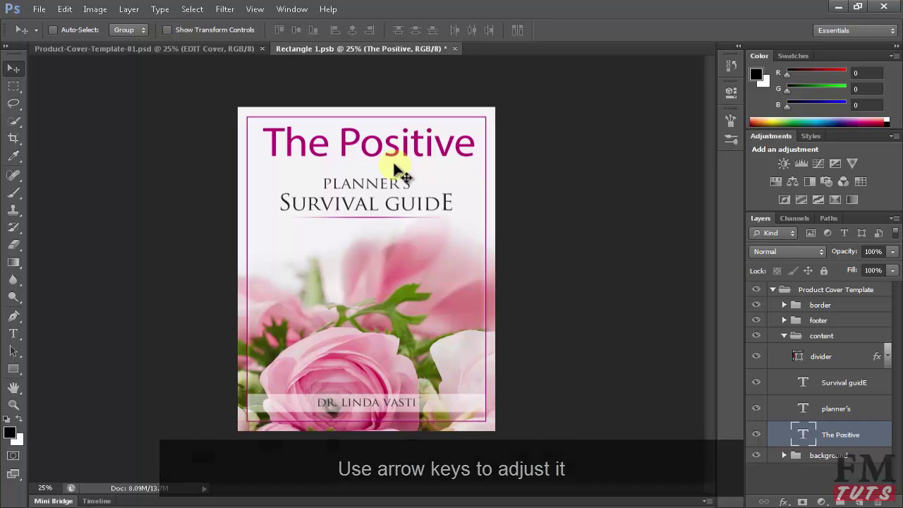
{"action": "left_click_drag", "start_coordinate": [395, 169], "coordinate": [394, 183]}
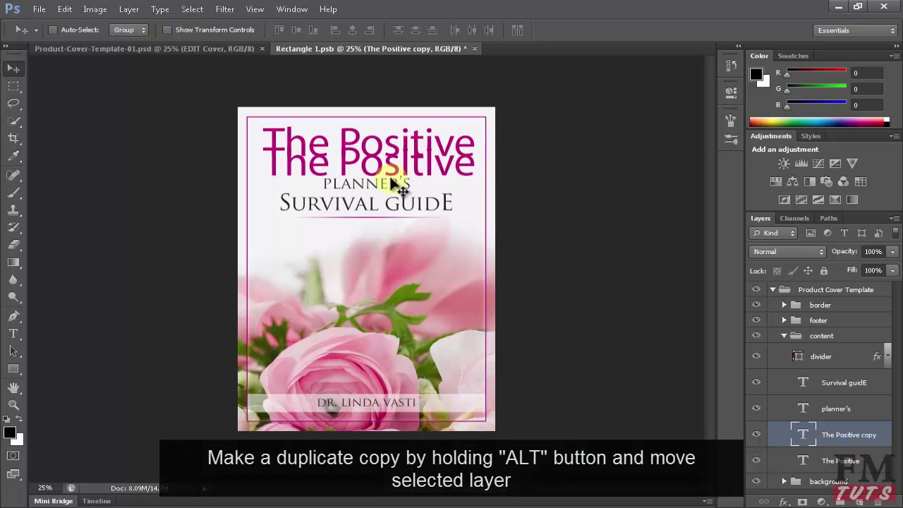
Step: Change the duplicated title to 'Thinking' and move it onto its own line below
{"action": "key", "text": "t"}
{"action": "left_click", "coordinate": [391, 177]}
{"action": "key", "text": "ctrl+a"}
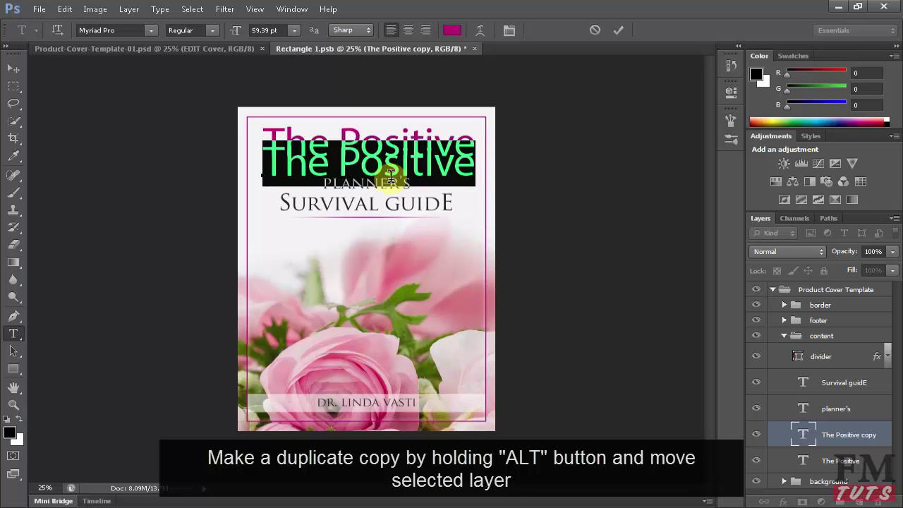
{"action": "key", "text": "BackSpace"}
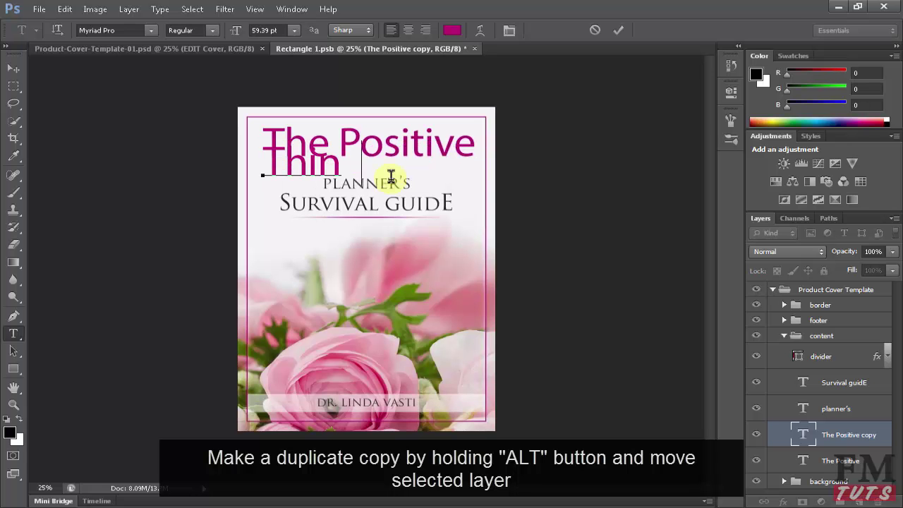
{"action": "left_click", "coordinate": [13, 69]}
{"action": "left_click_drag", "start_coordinate": [346, 180], "coordinate": [369, 181]}
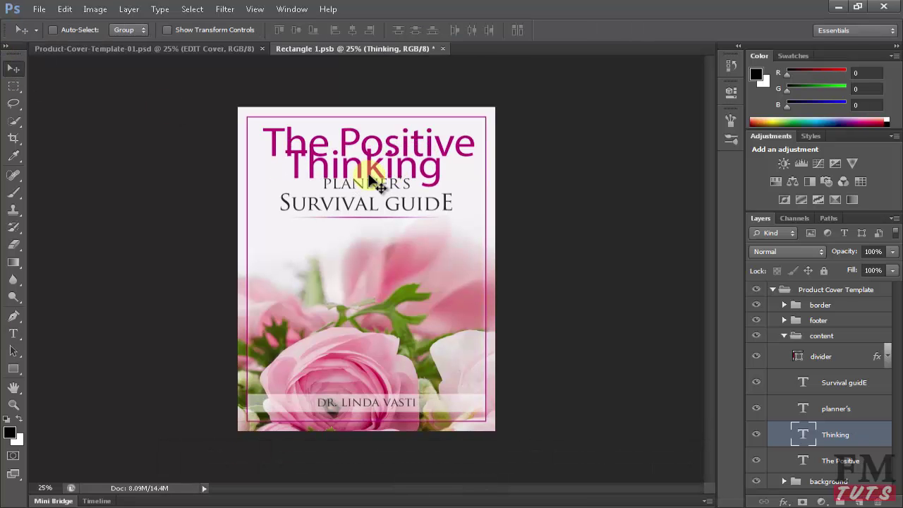
{"action": "left_click_drag", "start_coordinate": [368, 175], "coordinate": [367, 194]}
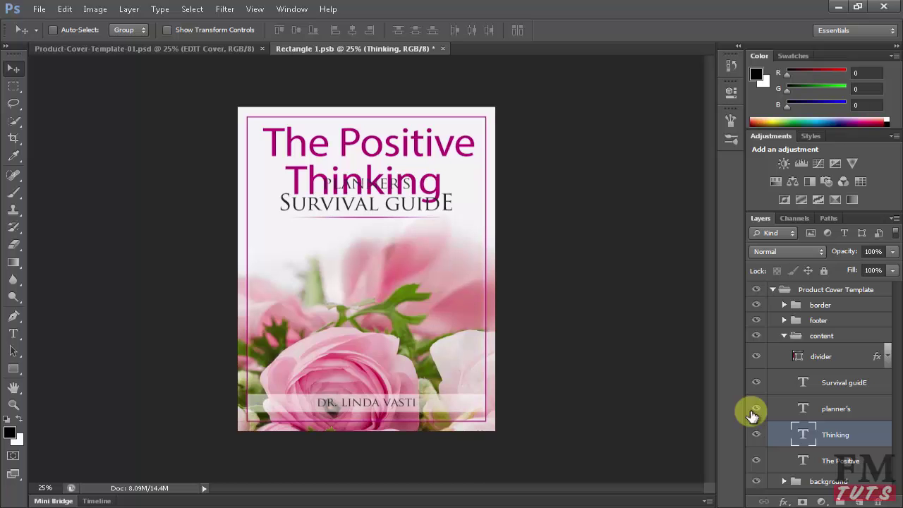
Step: Delete the PLANNER'S layer and select the Survival guidE layer
{"action": "left_click", "coordinate": [756, 409]}
{"action": "left_click_drag", "start_coordinate": [832, 409], "coordinate": [877, 500]}
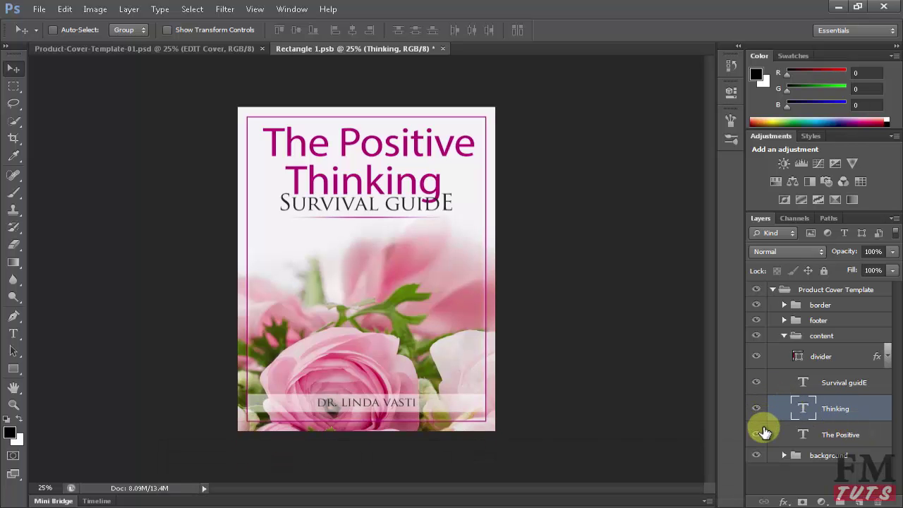
{"action": "left_click", "coordinate": [757, 382]}
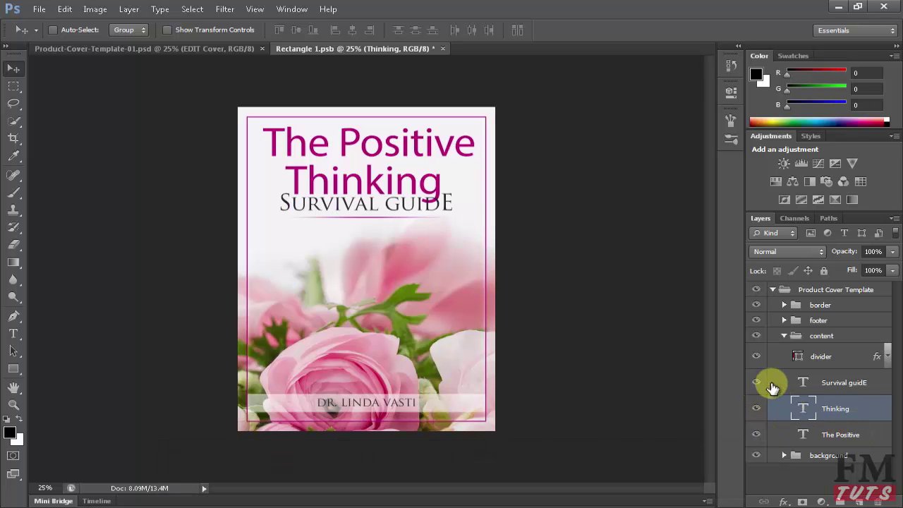
{"action": "left_click", "coordinate": [844, 383]}
Step: Shrink the subtitle, retype it as 'eBook', and centre it under Thinking
{"action": "mouse_move", "coordinate": [419, 225]}
{"action": "left_mouse_down"}
{"action": "mouse_move", "coordinate": [416, 239]}
{"action": "mouse_move", "coordinate": [427, 218]}
{"action": "left_mouse_up"}
{"action": "key", "text": "ctrl+t"}
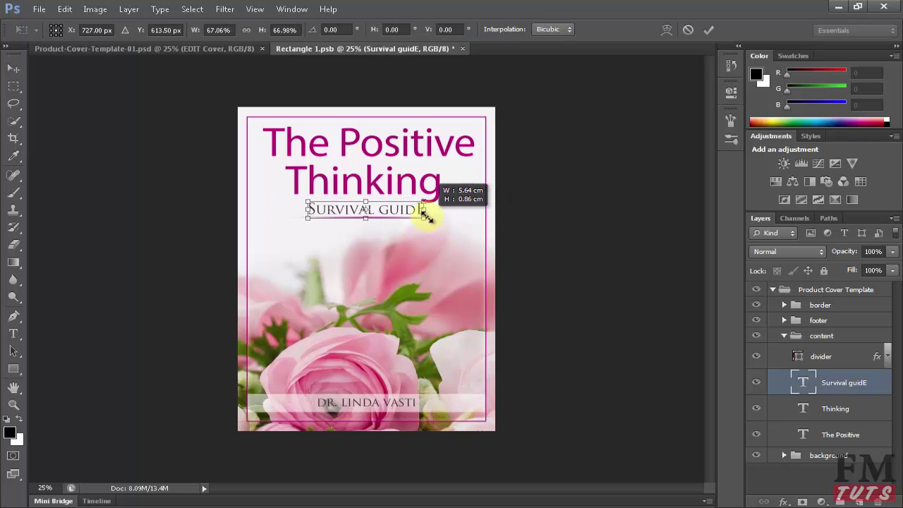
{"action": "key", "text": "Return"}
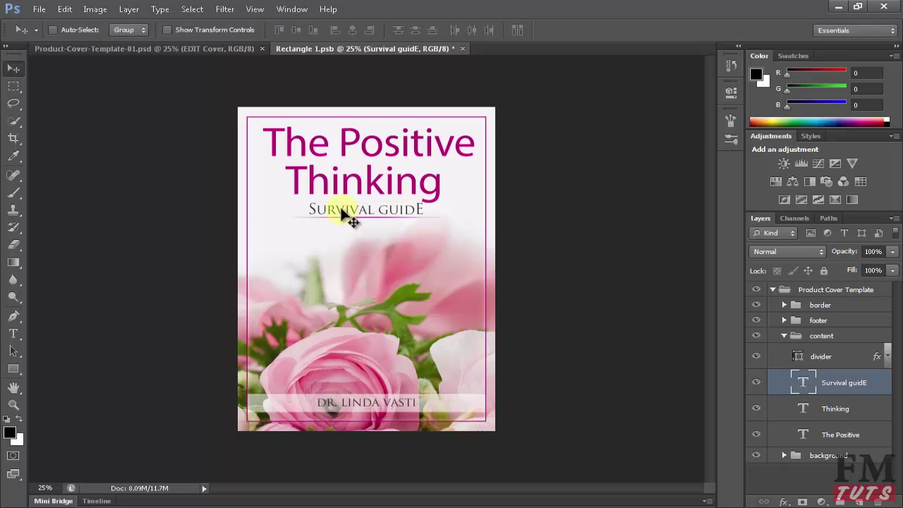
{"action": "left_click", "coordinate": [14, 335]}
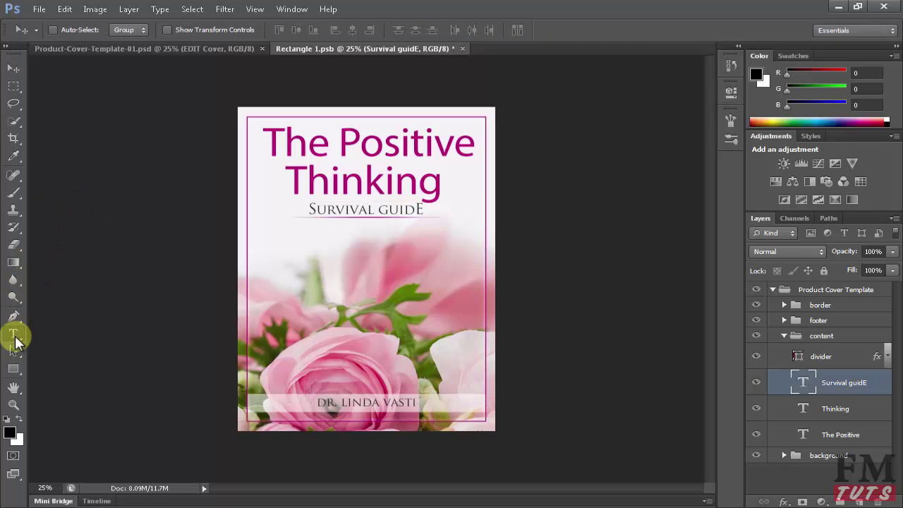
{"action": "left_click", "coordinate": [353, 206]}
{"action": "key", "text": "ctrl+a"}
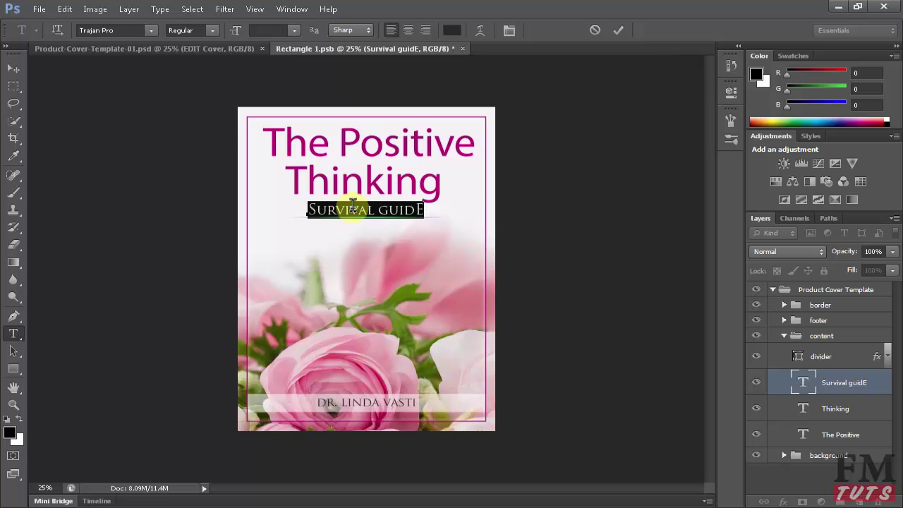
{"action": "type", "text": "EBOOK"}
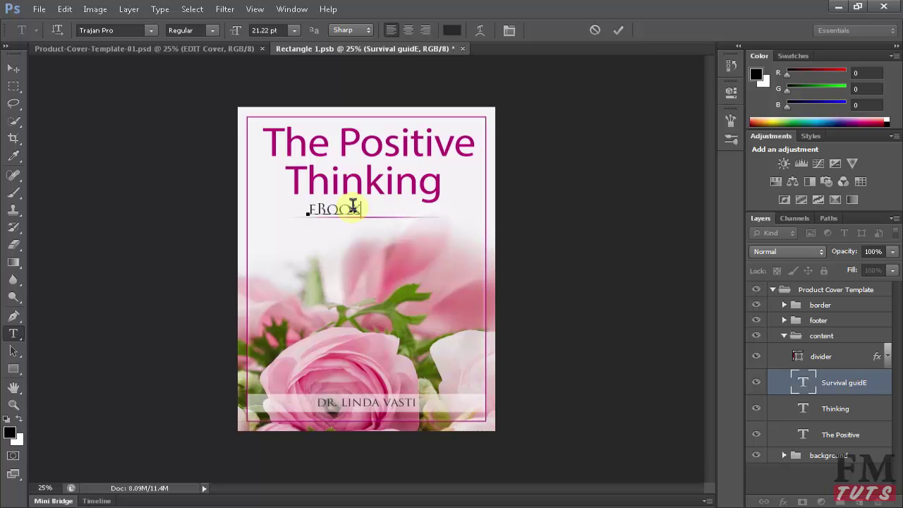
{"action": "left_click", "coordinate": [13, 69]}
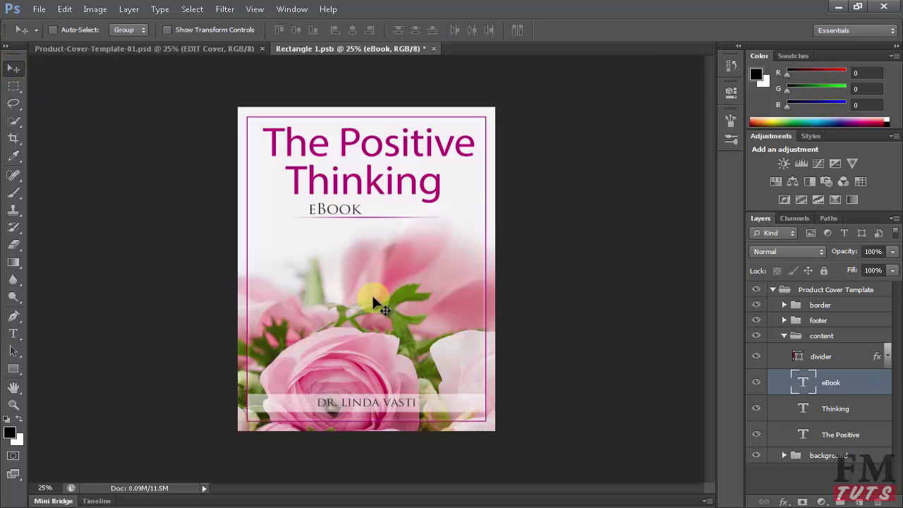
{"action": "left_click_drag", "start_coordinate": [356, 224], "coordinate": [387, 226]}
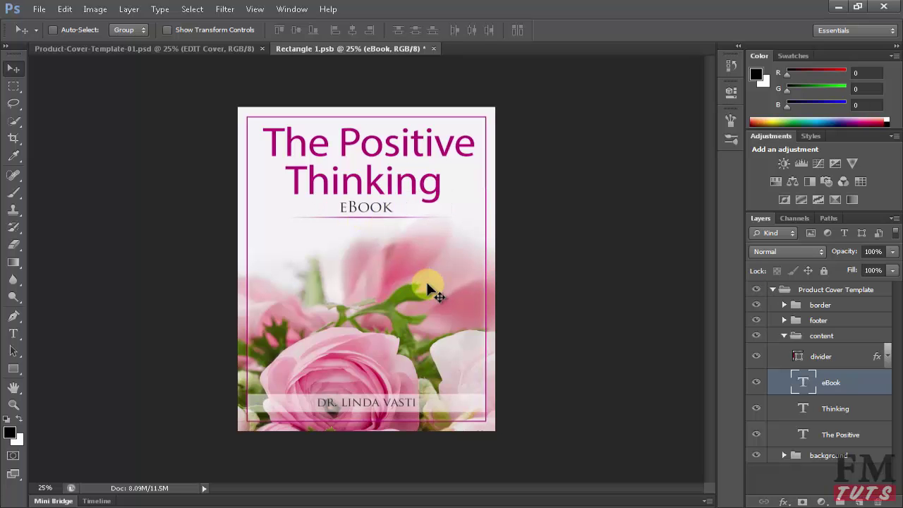
Step: Retype the footer author line as 'YOUR NAME'
{"action": "key", "text": "t"}
{"action": "left_click", "coordinate": [379, 400]}
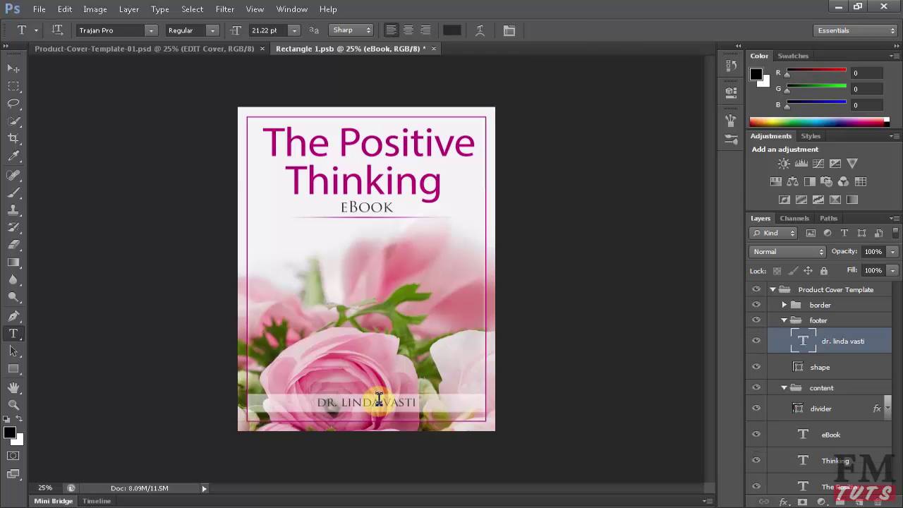
{"action": "triple_click", "coordinate": [338, 406]}
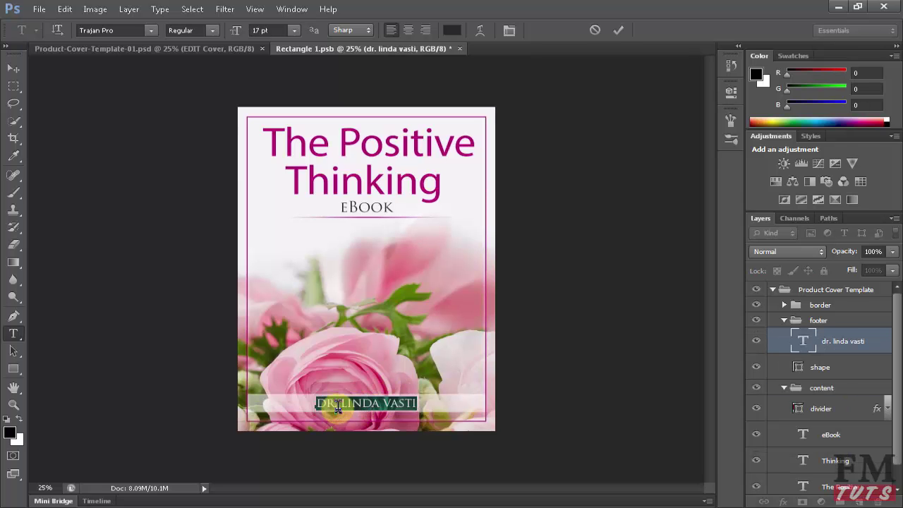
{"action": "type", "text": "Your Name"}
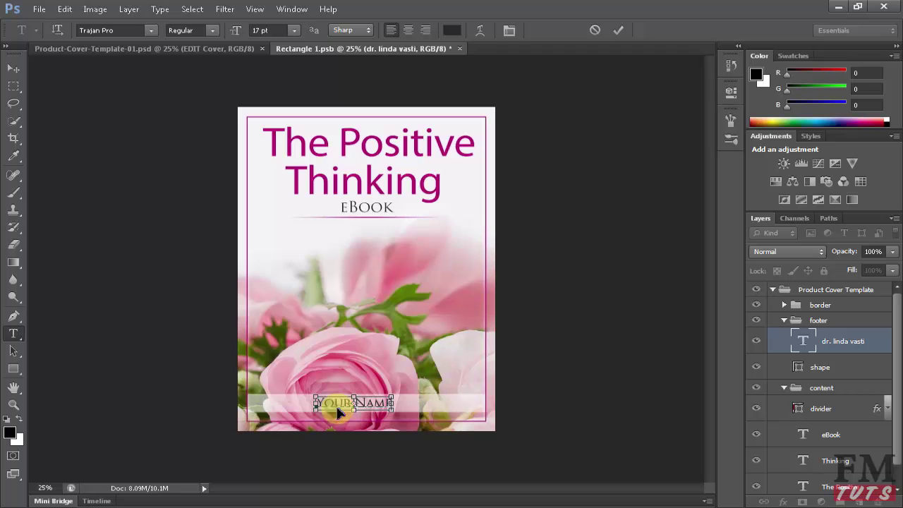
{"action": "triple_click", "coordinate": [338, 405]}
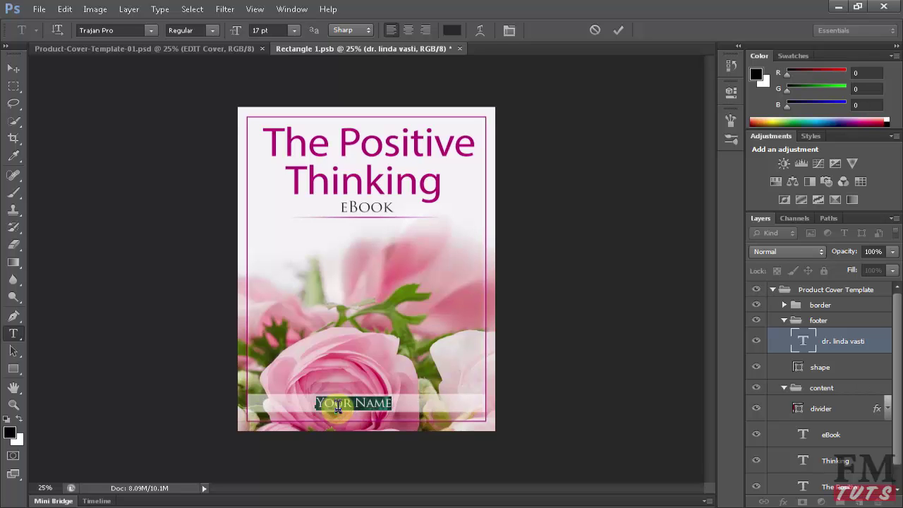
{"action": "type", "text": "Your"}
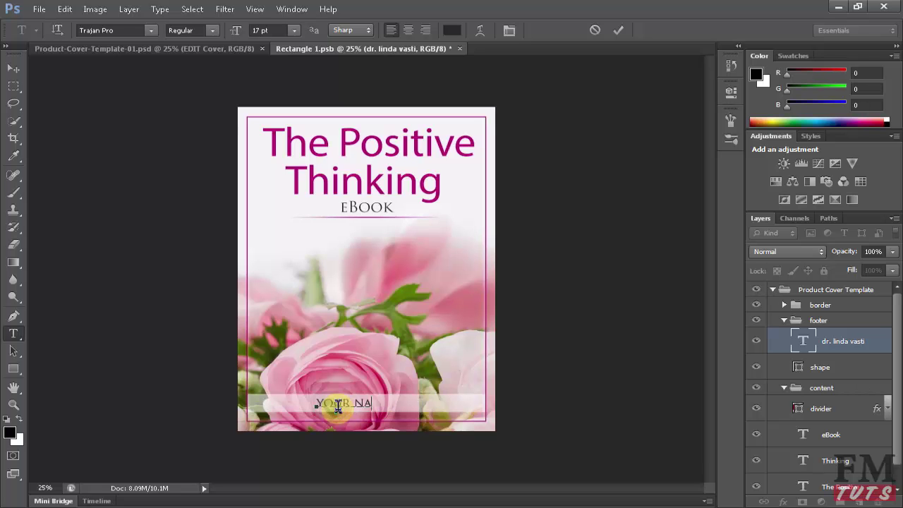
{"action": "left_click", "coordinate": [14, 71]}
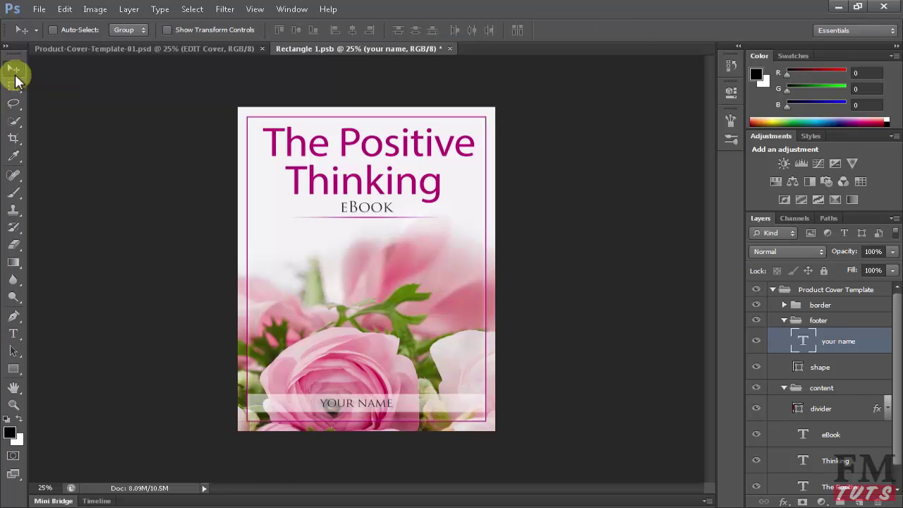
Step: Collapse the footer and content groups, expand the background group, and toggle its flower image layer
{"action": "left_click", "coordinate": [772, 290]}
{"action": "left_click", "coordinate": [773, 290]}
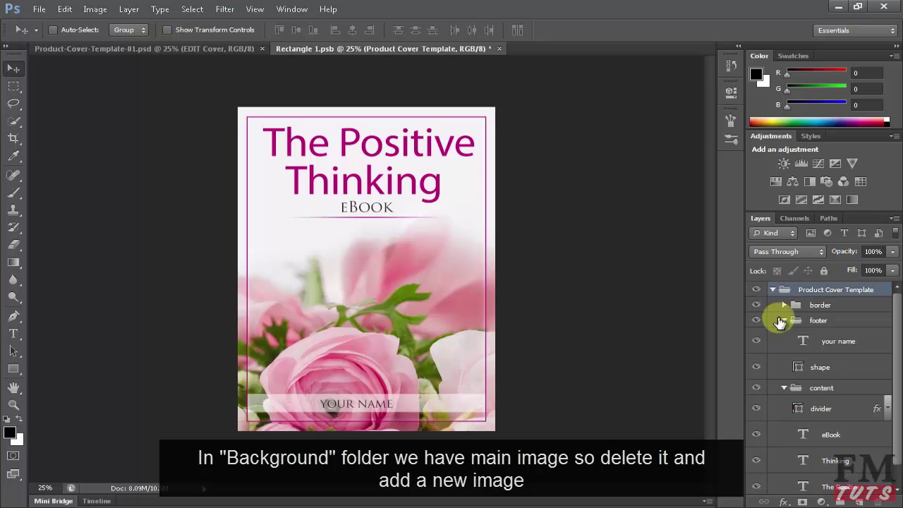
{"action": "left_click", "coordinate": [781, 323]}
{"action": "left_click", "coordinate": [783, 321]}
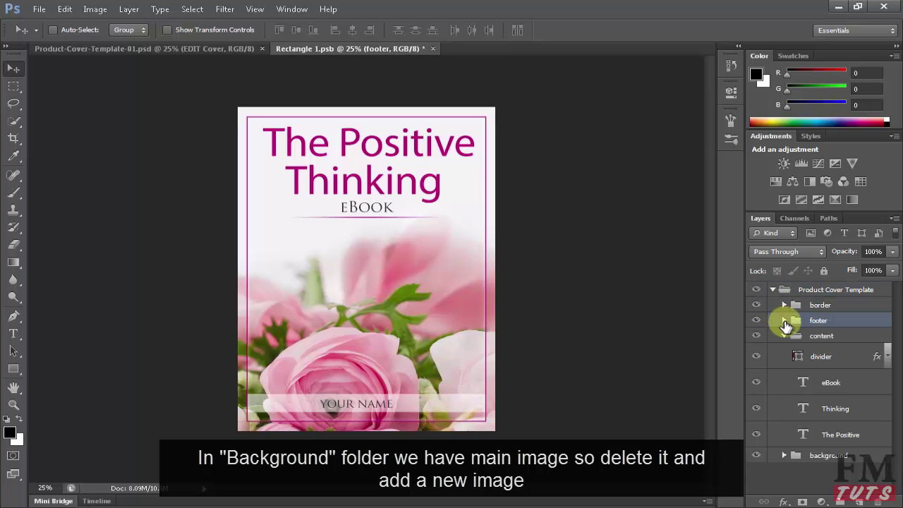
{"action": "left_click", "coordinate": [783, 337]}
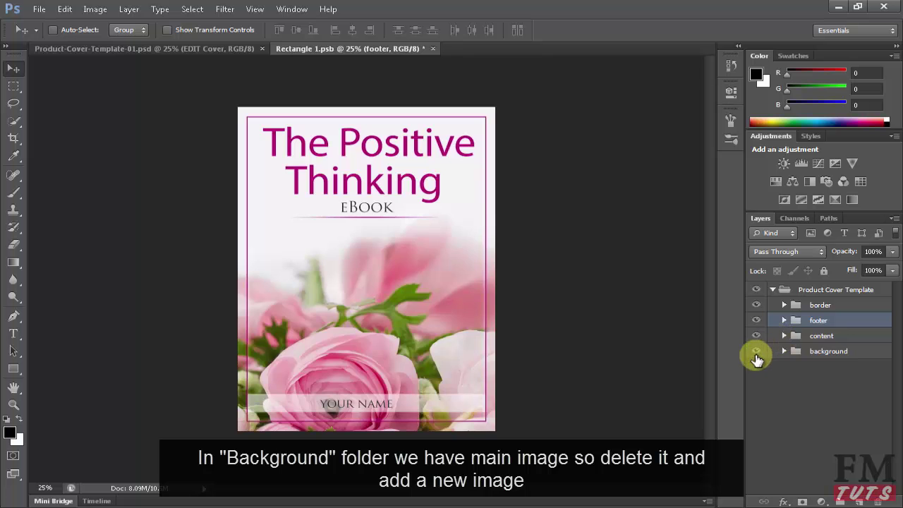
{"action": "left_click", "coordinate": [754, 353]}
{"action": "left_click", "coordinate": [756, 351]}
{"action": "left_click", "coordinate": [800, 351]}
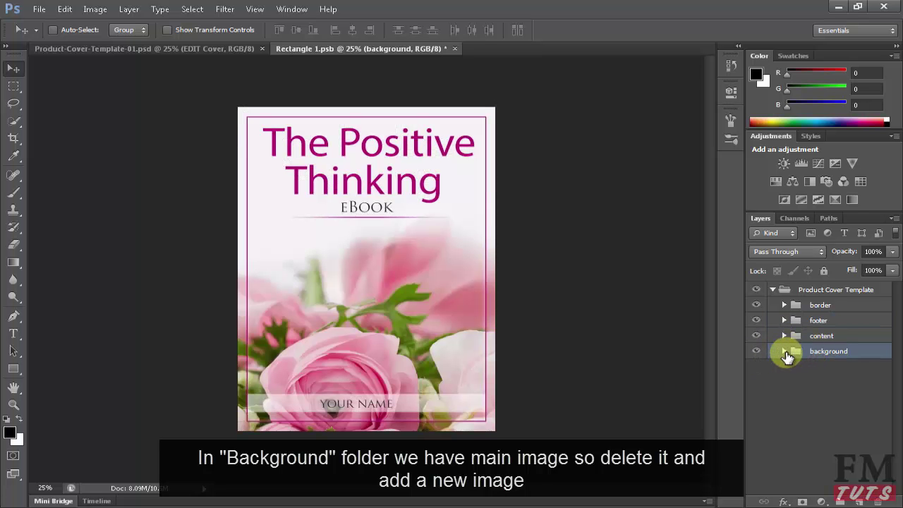
{"action": "left_click", "coordinate": [756, 371]}
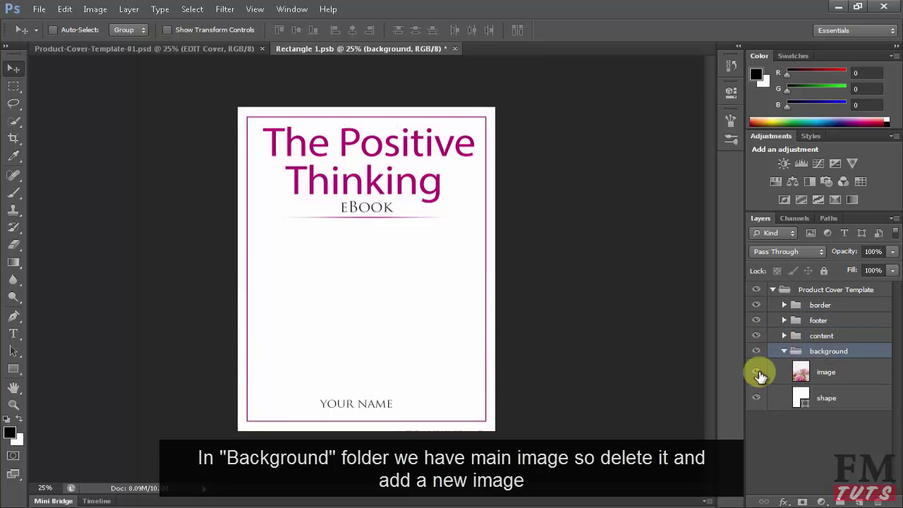
{"action": "left_click", "coordinate": [756, 372]}
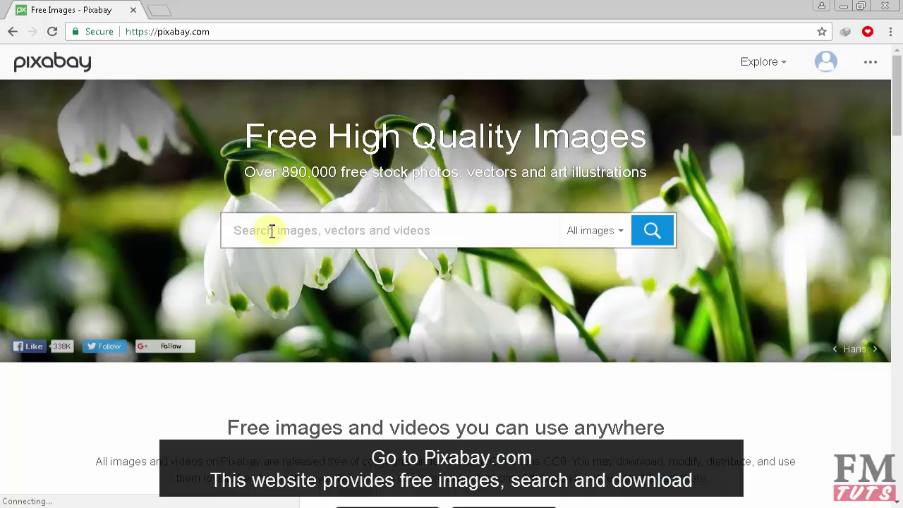
Step: Search Pixabay for 'happy person' and scroll through the first results
{"action": "type", "text": "happy"}
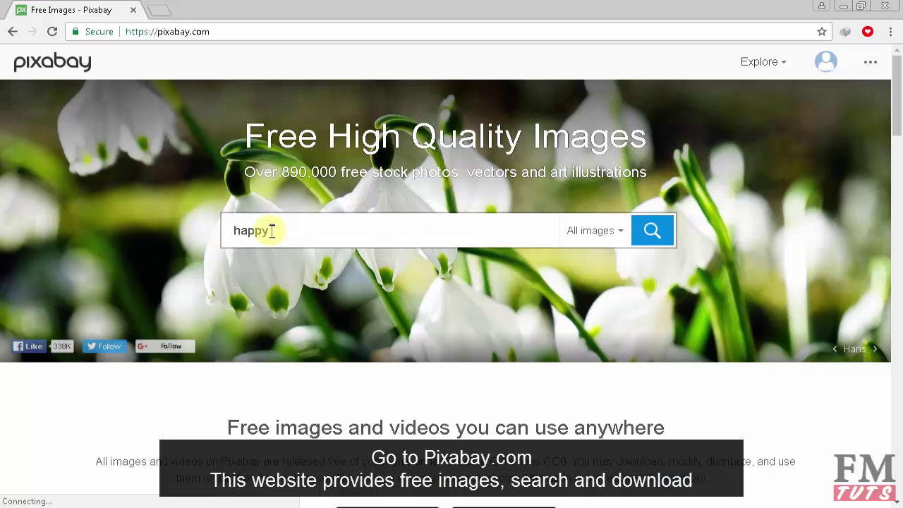
{"action": "type", "text": " person"}
{"action": "key", "text": "Return"}
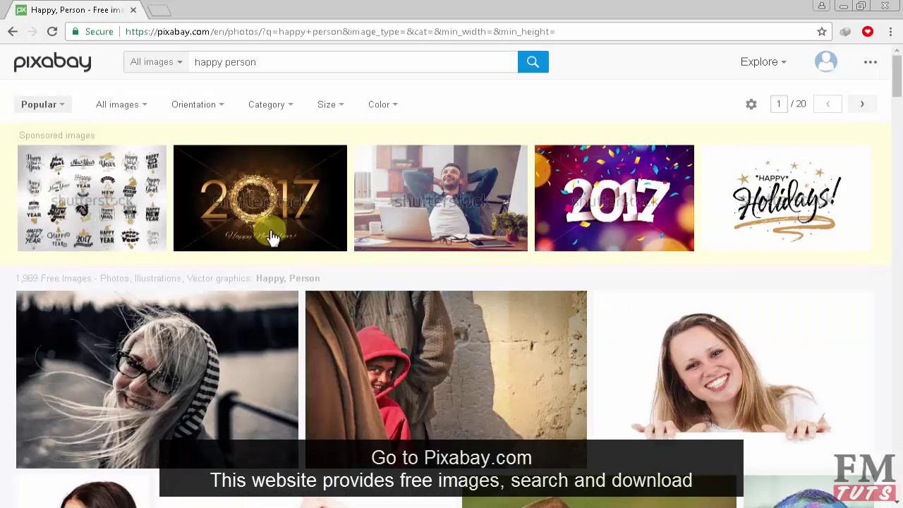
{"action": "scroll", "coordinate": [272, 237], "scroll_direction": "down", "scroll_amount": 4}
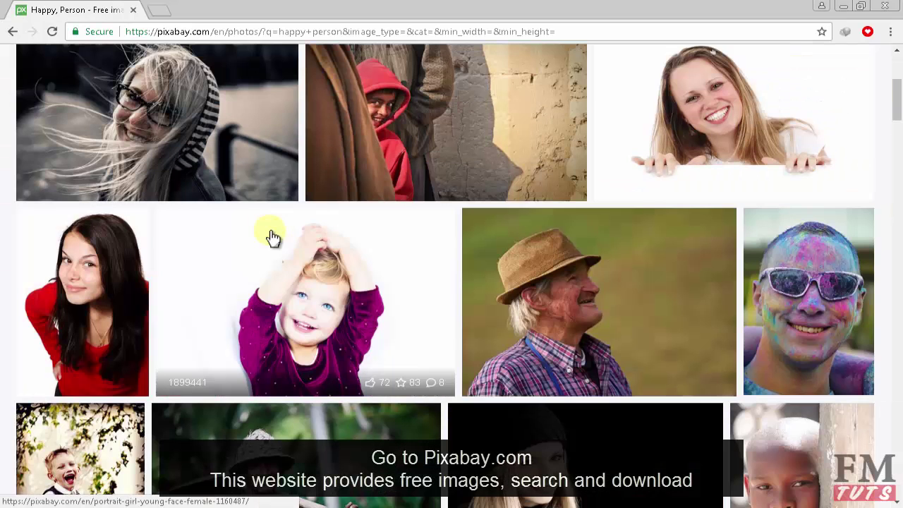
{"action": "scroll", "coordinate": [272, 238], "scroll_direction": "down", "scroll_amount": 3}
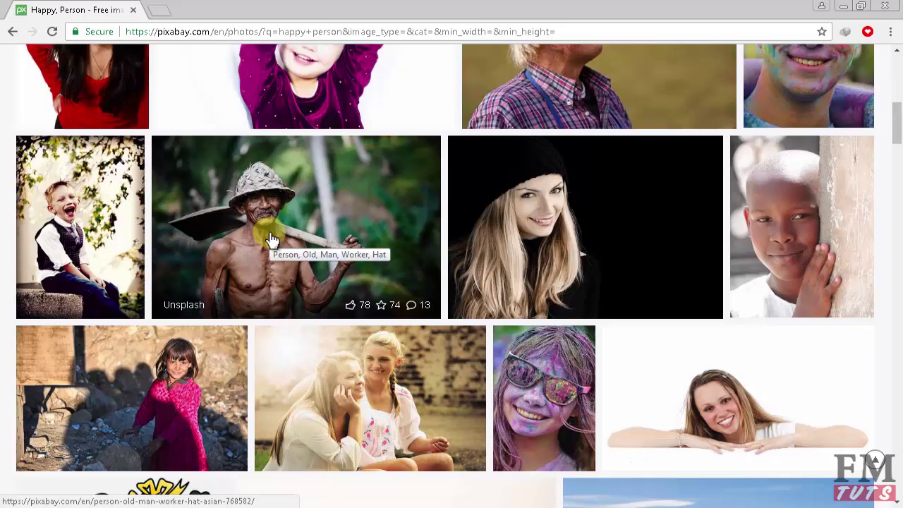
{"action": "scroll", "coordinate": [272, 240], "scroll_direction": "down", "scroll_amount": 4}
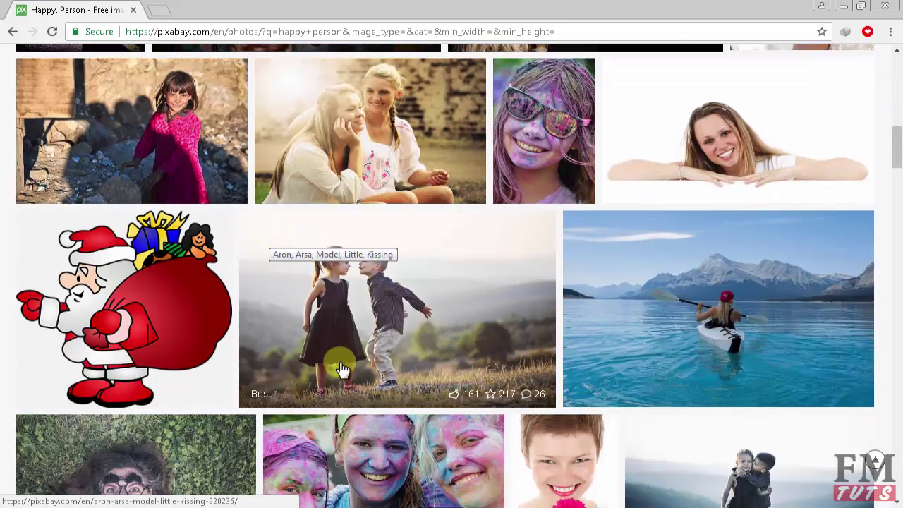
{"action": "scroll", "coordinate": [342, 368], "scroll_direction": "down", "scroll_amount": 1}
{"action": "scroll", "coordinate": [342, 369], "scroll_direction": "down", "scroll_amount": 1}
Step: Scroll the results further down to the Christmas photos of young girls
{"action": "scroll", "coordinate": [342, 368], "scroll_direction": "up", "scroll_amount": 5}
{"action": "scroll", "coordinate": [342, 368], "scroll_direction": "up", "scroll_amount": 1}
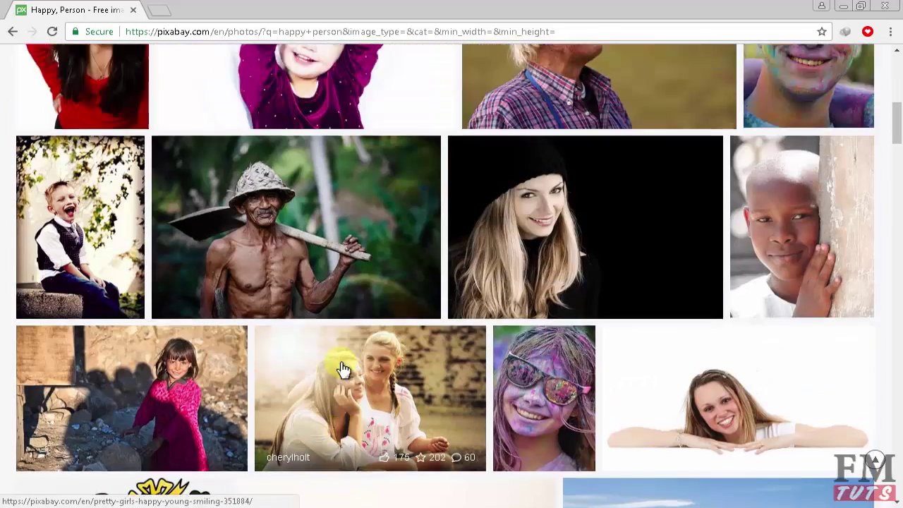
{"action": "scroll", "coordinate": [341, 368], "scroll_direction": "up", "scroll_amount": 2}
{"action": "scroll", "coordinate": [341, 368], "scroll_direction": "up", "scroll_amount": 6}
{"action": "scroll", "coordinate": [341, 368], "scroll_direction": "down", "scroll_amount": 1}
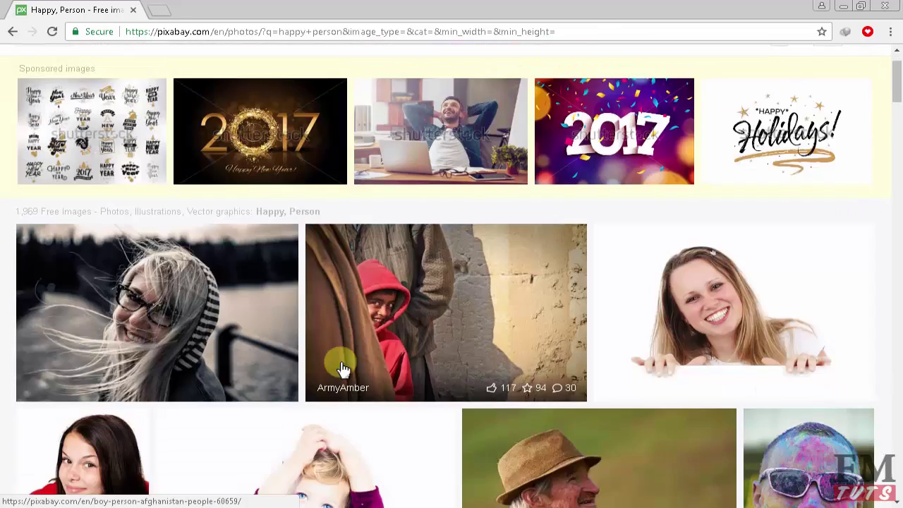
{"action": "scroll", "coordinate": [341, 368], "scroll_direction": "down", "scroll_amount": 5}
{"action": "scroll", "coordinate": [342, 368], "scroll_direction": "down", "scroll_amount": 3}
{"action": "scroll", "coordinate": [341, 368], "scroll_direction": "down", "scroll_amount": 3}
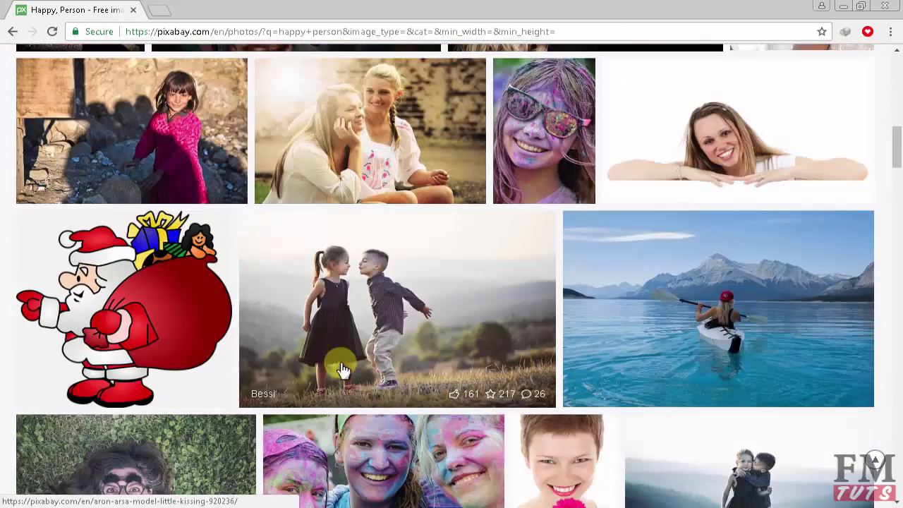
{"action": "scroll", "coordinate": [341, 368], "scroll_direction": "down", "scroll_amount": 1}
{"action": "scroll", "coordinate": [341, 368], "scroll_direction": "down", "scroll_amount": 3}
{"action": "scroll", "coordinate": [341, 368], "scroll_direction": "down", "scroll_amount": 3}
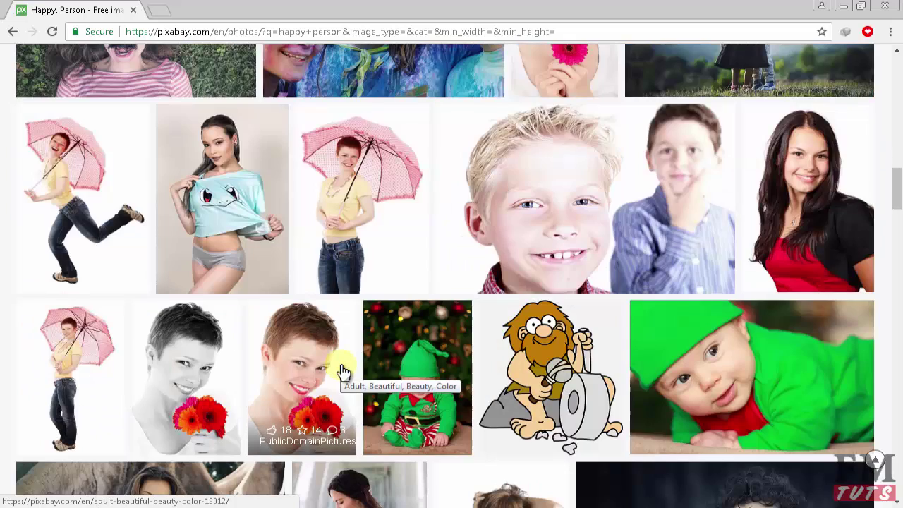
{"action": "scroll", "coordinate": [341, 371], "scroll_direction": "down", "scroll_amount": 1}
{"action": "scroll", "coordinate": [341, 372], "scroll_direction": "down", "scroll_amount": 3}
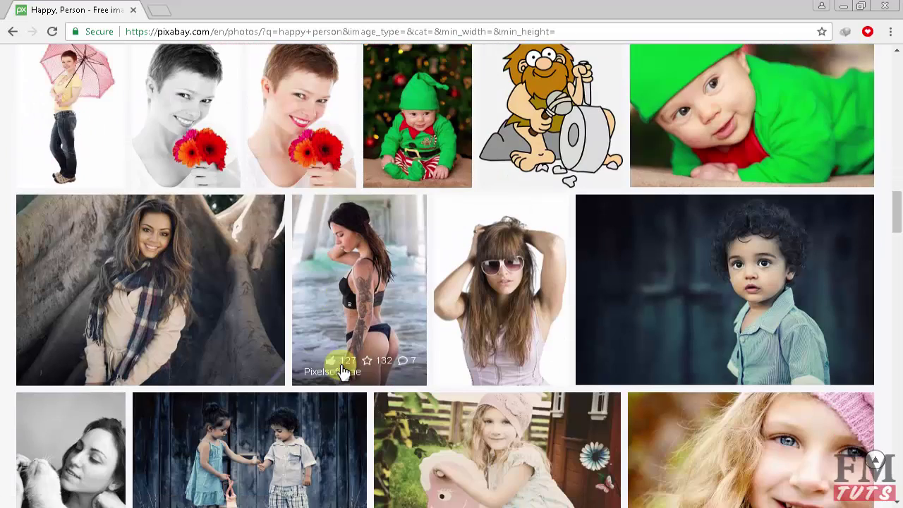
{"action": "scroll", "coordinate": [341, 372], "scroll_direction": "down", "scroll_amount": 1}
{"action": "scroll", "coordinate": [342, 372], "scroll_direction": "down", "scroll_amount": 4}
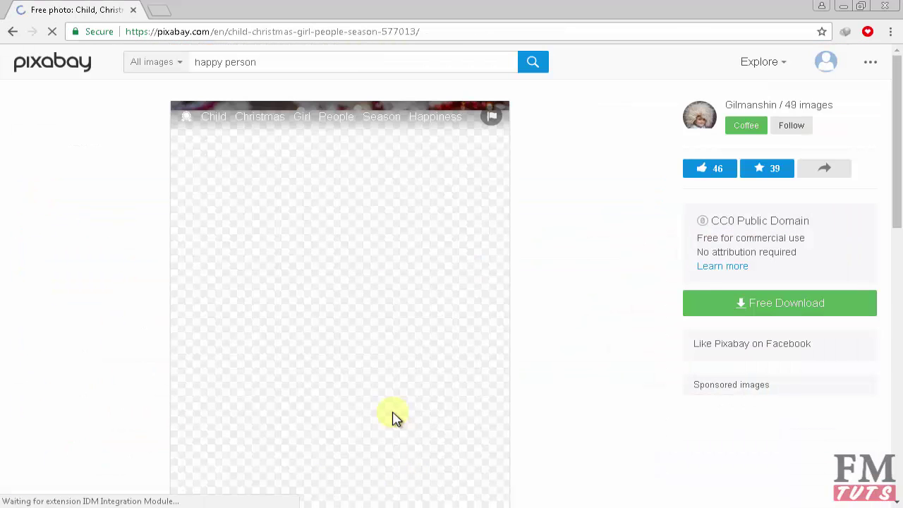
Step: Download the pink-dress girl photo as child-577013_1920.jpg at 1280×1920
{"action": "scroll", "coordinate": [392, 415], "scroll_direction": "down", "scroll_amount": 1}
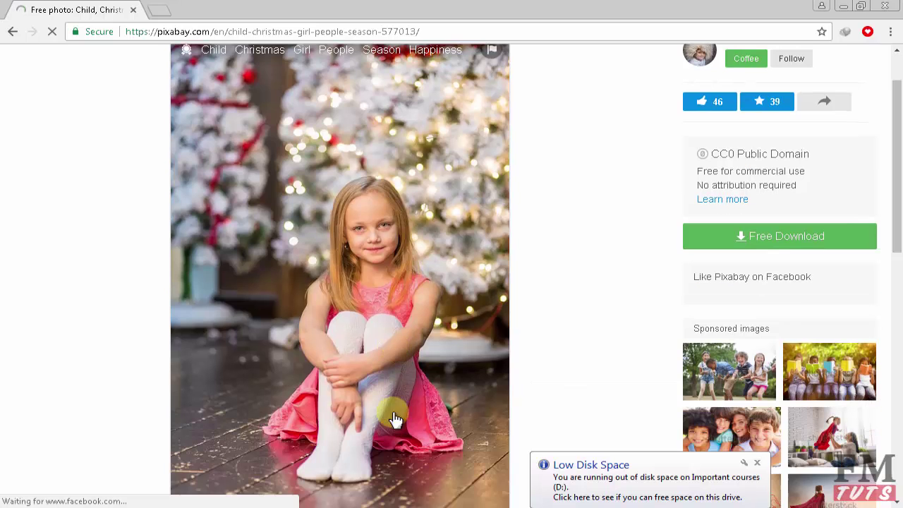
{"action": "left_click", "coordinate": [801, 245]}
{"action": "left_click", "coordinate": [735, 316]}
{"action": "left_click", "coordinate": [734, 367]}
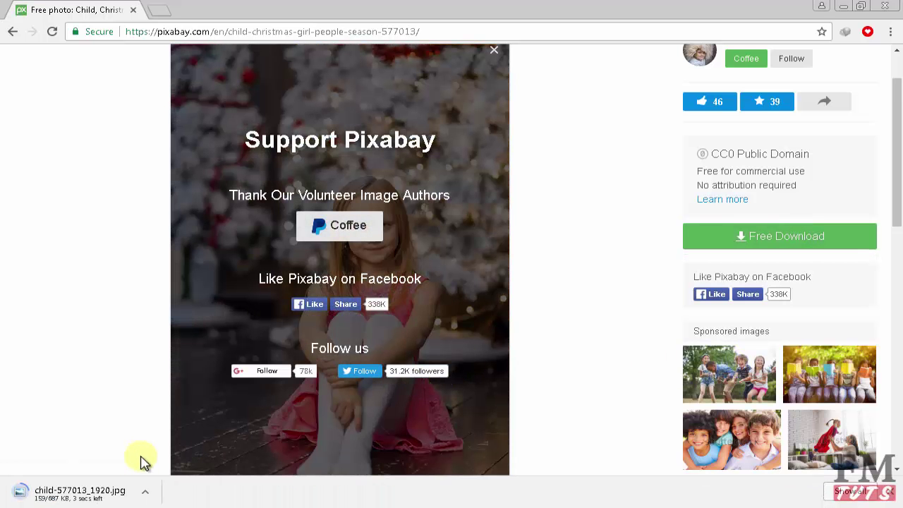
Step: Drag the downloaded girl photo into the cover document and roughly scale and position it
{"action": "left_click_drag", "start_coordinate": [83, 494], "coordinate": [325, 501]}
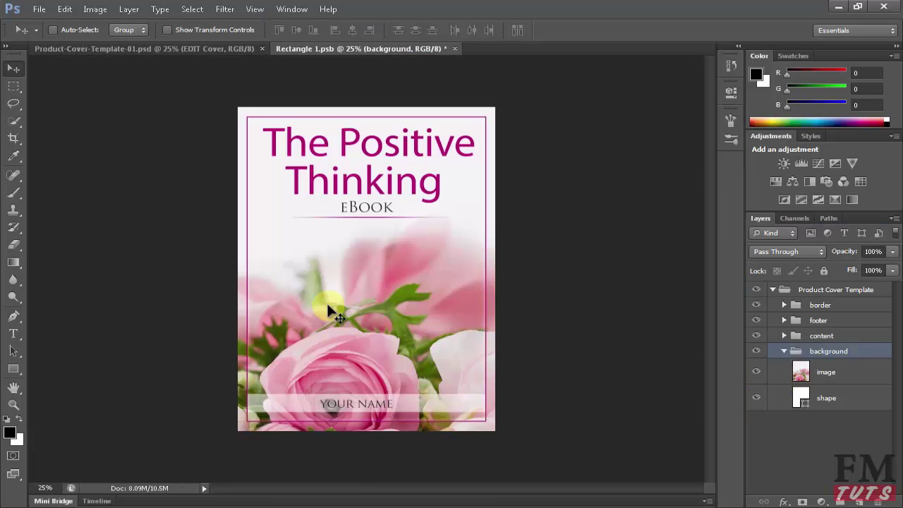
{"action": "left_click_drag", "start_coordinate": [313, 423], "coordinate": [328, 311]}
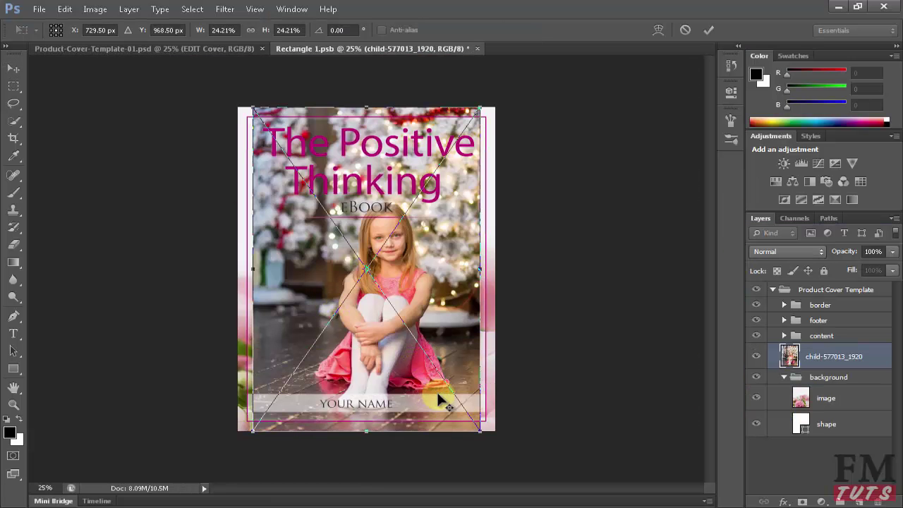
{"action": "left_click_drag", "start_coordinate": [480, 436], "coordinate": [499, 457]}
{"action": "left_click_drag", "start_coordinate": [448, 302], "coordinate": [449, 311]}
{"action": "mouse_move", "coordinate": [492, 466]}
{"action": "left_mouse_down"}
{"action": "mouse_move", "coordinate": [477, 449]}
{"action": "mouse_move", "coordinate": [489, 467]}
{"action": "left_mouse_up"}
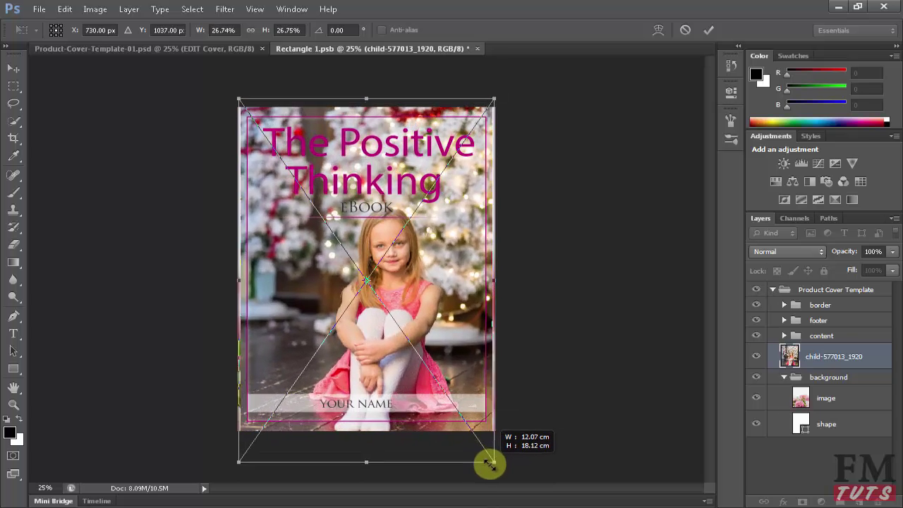
{"action": "mouse_move", "coordinate": [428, 404]}
{"action": "left_mouse_down"}
{"action": "mouse_move", "coordinate": [426, 390]}
{"action": "mouse_move", "coordinate": [419, 397]}
{"action": "mouse_move", "coordinate": [427, 399]}
{"action": "mouse_move", "coordinate": [395, 398]}
{"action": "left_mouse_up"}
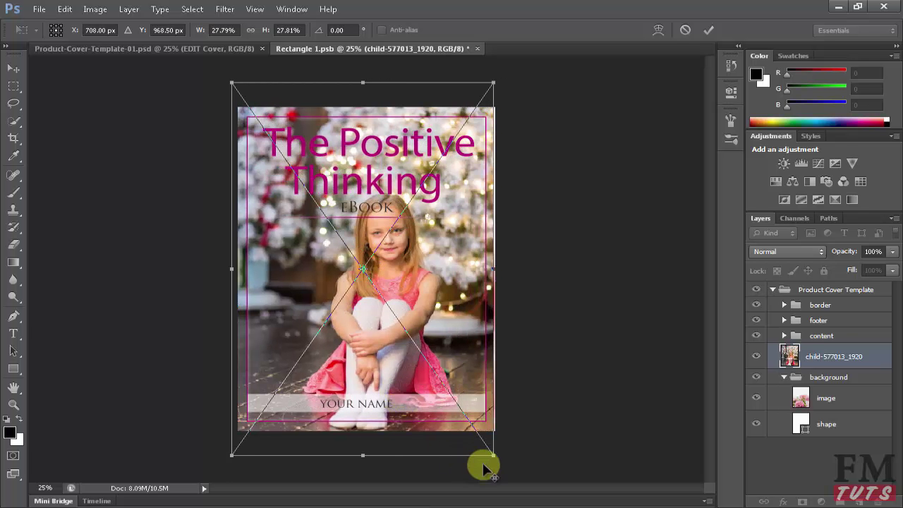
Step: Fit the photo to the full cover width and commit it at about 27.38% by 25.90%
{"action": "left_click_drag", "start_coordinate": [489, 455], "coordinate": [480, 443]}
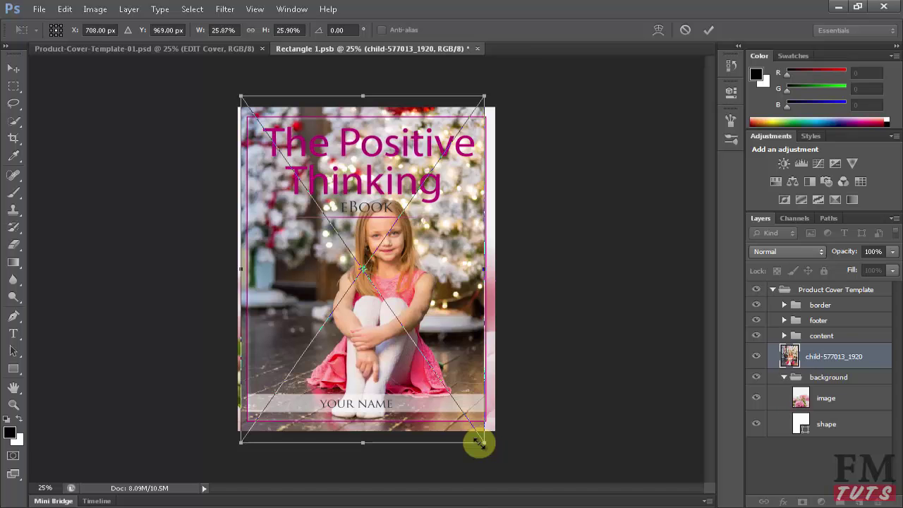
{"action": "left_click_drag", "start_coordinate": [486, 267], "coordinate": [496, 267]}
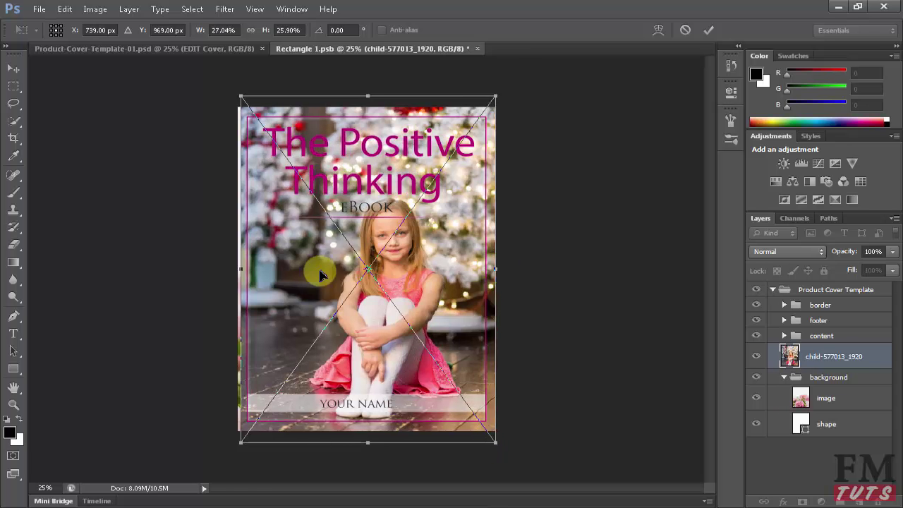
{"action": "left_click_drag", "start_coordinate": [243, 272], "coordinate": [239, 272]}
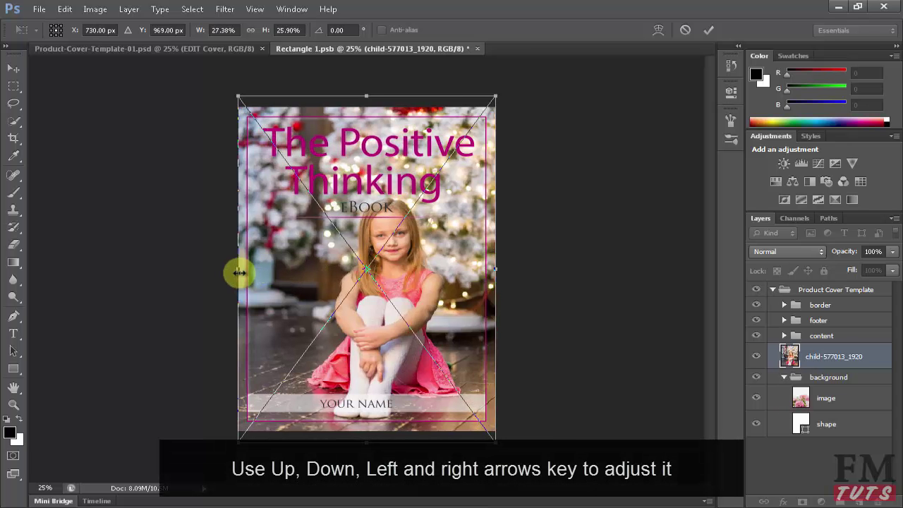
{"action": "key", "text": "shift+Down"}
{"action": "key", "text": "shift+Down"}
{"action": "key", "text": "shift+Down"}
{"action": "key", "text": "shift+Down"}
{"action": "key", "text": "shift+Down"}
{"action": "key", "text": "shift+Down"}
{"action": "key", "text": "Up"}
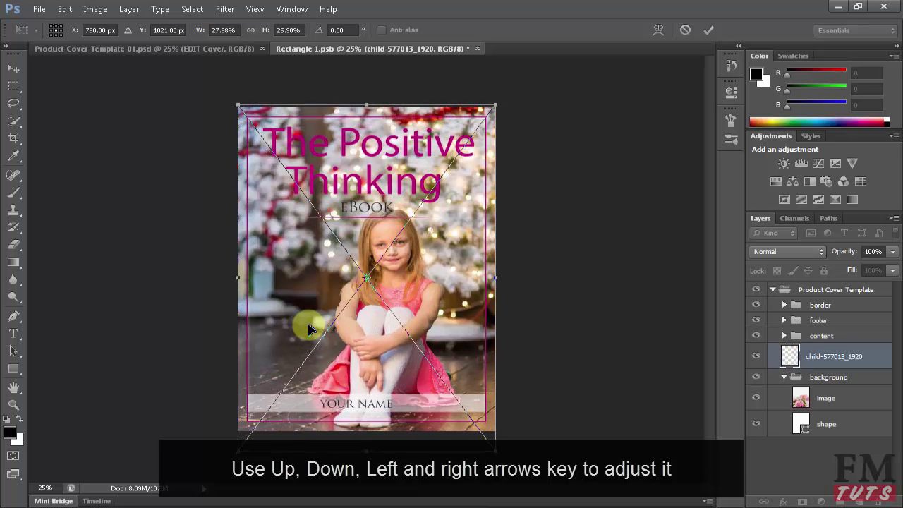
{"action": "key", "text": "Up"}
{"action": "key", "text": "Up"}
{"action": "key", "text": "Up"}
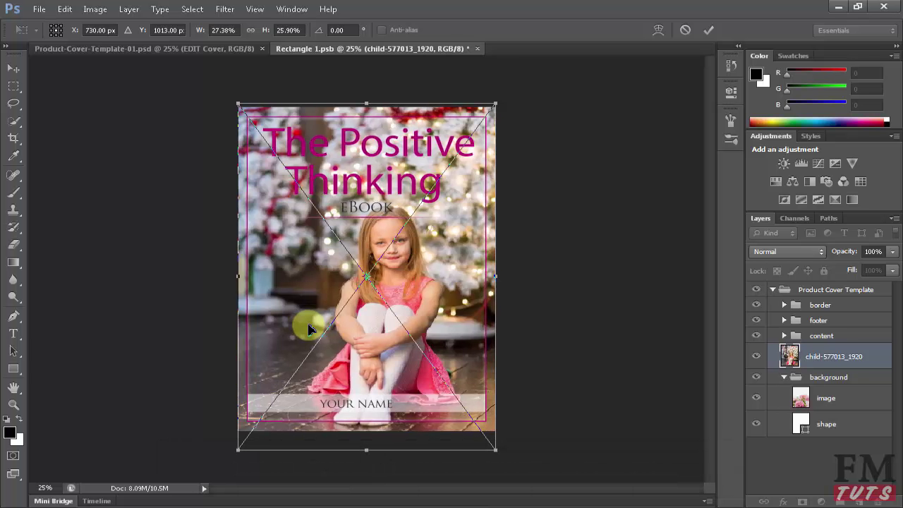
{"action": "key", "text": "Return"}
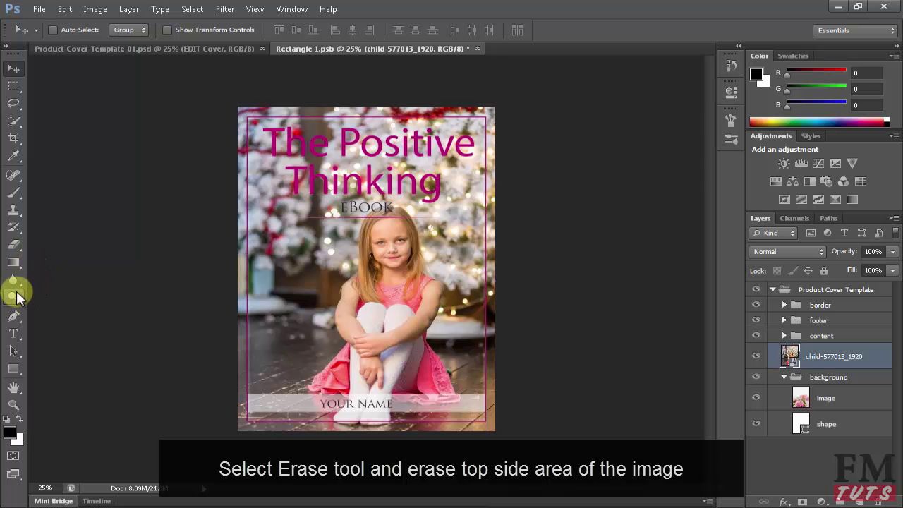
Step: With the Eraser tool active, rasterize the girl photo layer
{"action": "left_click", "coordinate": [14, 246]}
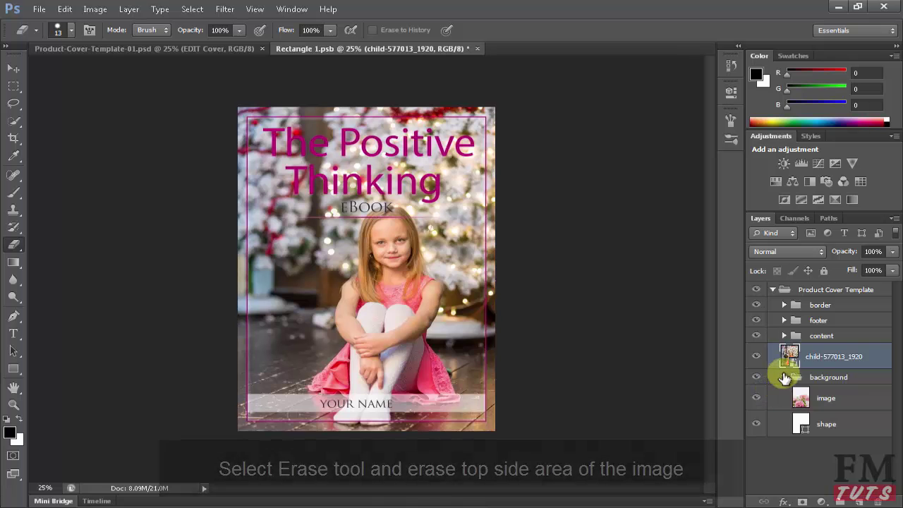
{"action": "right_click", "coordinate": [832, 367]}
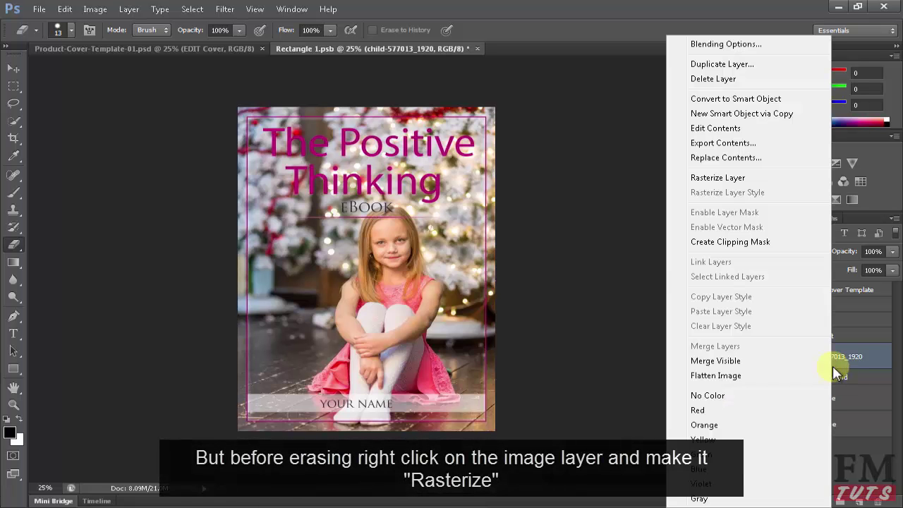
{"action": "left_click", "coordinate": [741, 180]}
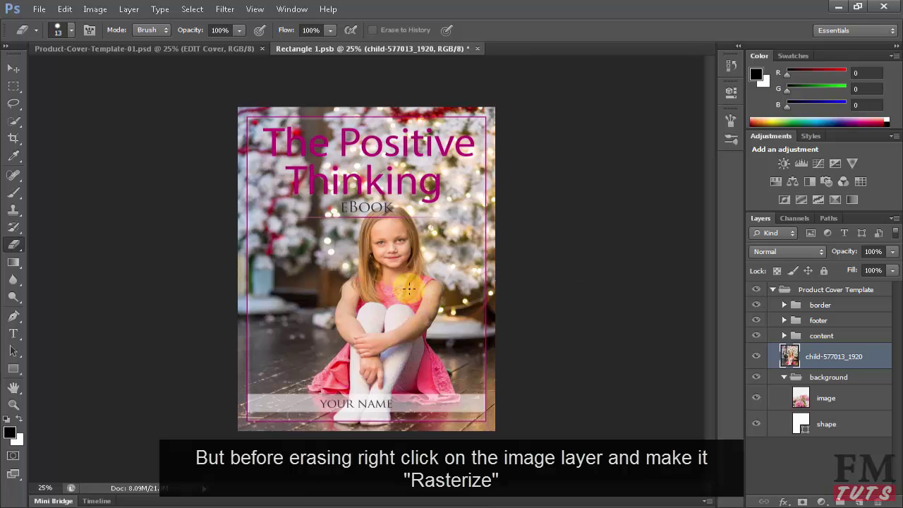
Step: Erase the photo's top with a large 0% hardness brush, fading it to white behind the title
{"action": "right_click", "coordinate": [412, 291]}
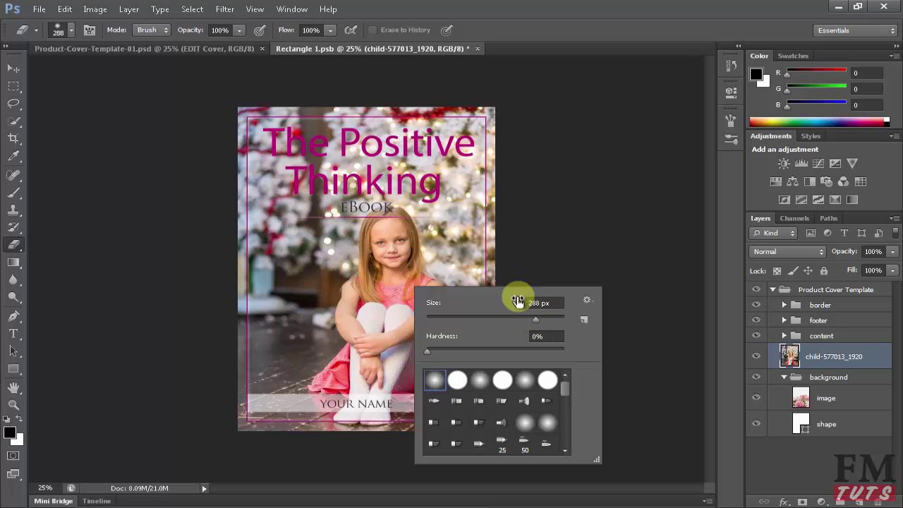
{"action": "left_click_drag", "start_coordinate": [317, 154], "coordinate": [613, 150]}
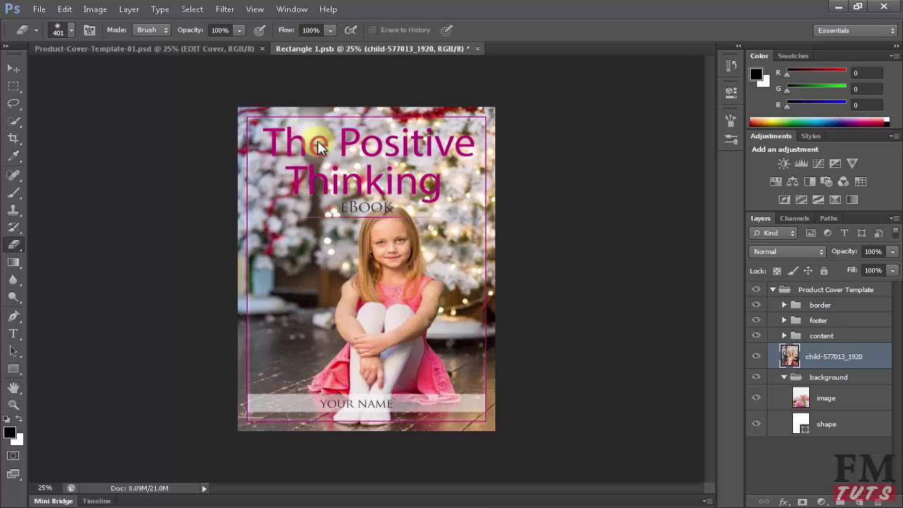
{"action": "mouse_move", "coordinate": [119, 146]}
{"action": "left_mouse_down"}
{"action": "mouse_move", "coordinate": [490, 137]}
{"action": "mouse_move", "coordinate": [433, 115]}
{"action": "left_mouse_up"}
{"action": "left_click_drag", "start_coordinate": [159, 166], "coordinate": [544, 165]}
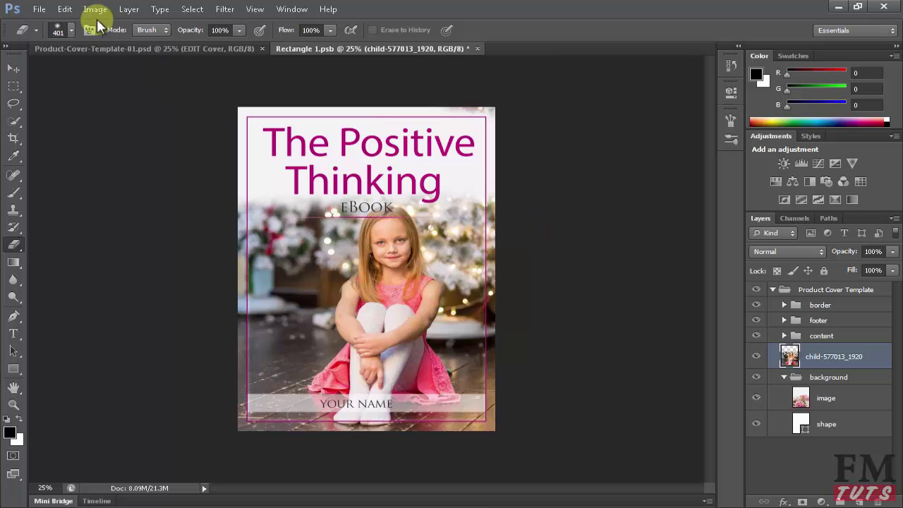
Step: Save the cover .psb and return to the Product-Cover-Template-01.psd mockup
{"action": "left_click", "coordinate": [40, 9]}
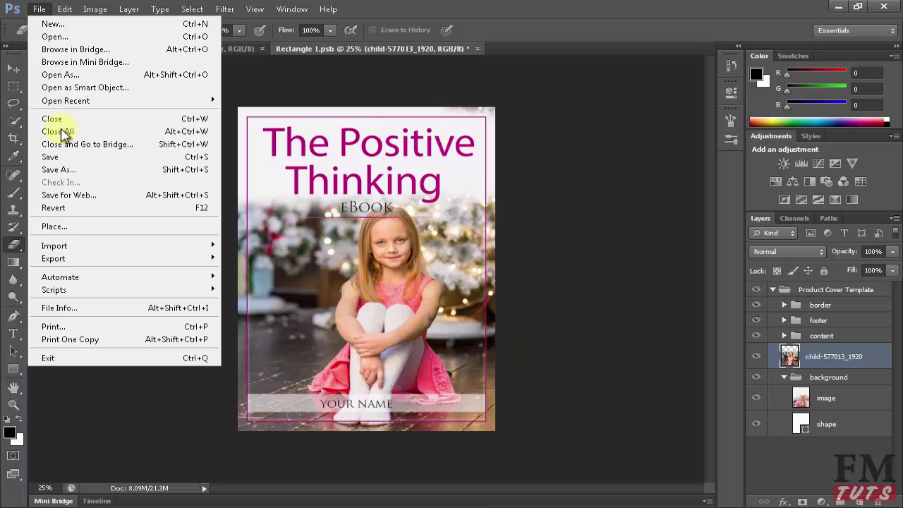
{"action": "left_click", "coordinate": [80, 163]}
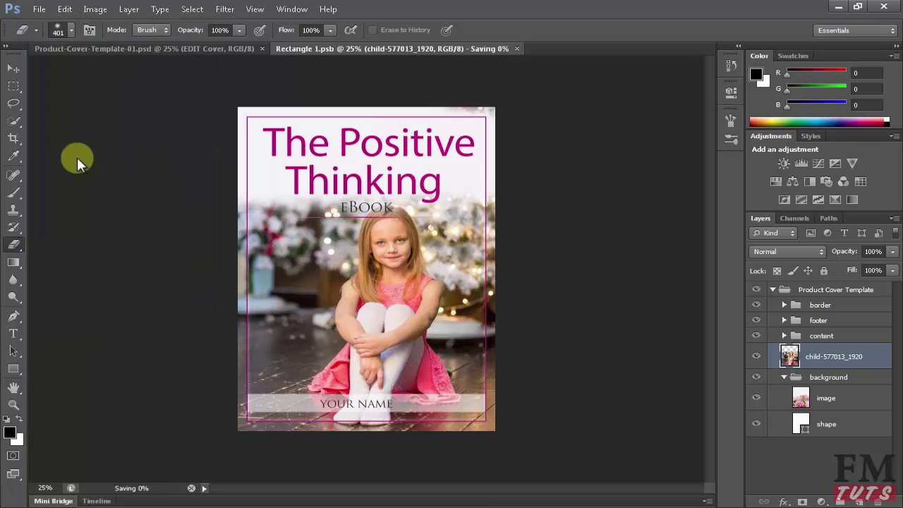
{"action": "left_click", "coordinate": [225, 49]}
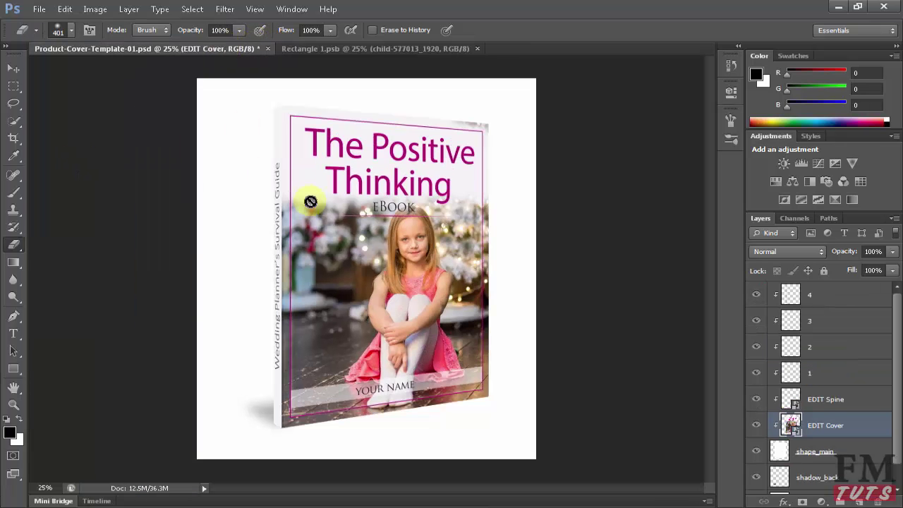
Step: Zoom in on the 3D book to view its new girl-photo cover
{"action": "left_click", "coordinate": [14, 406]}
{"action": "left_click_drag", "start_coordinate": [247, 107], "coordinate": [422, 393]}
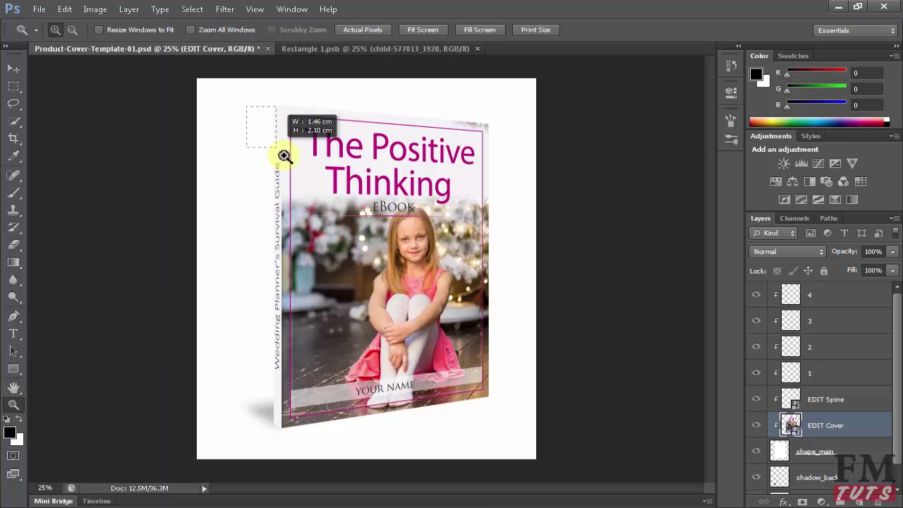
{"action": "left_click_drag", "start_coordinate": [510, 436], "coordinate": [520, 444]}
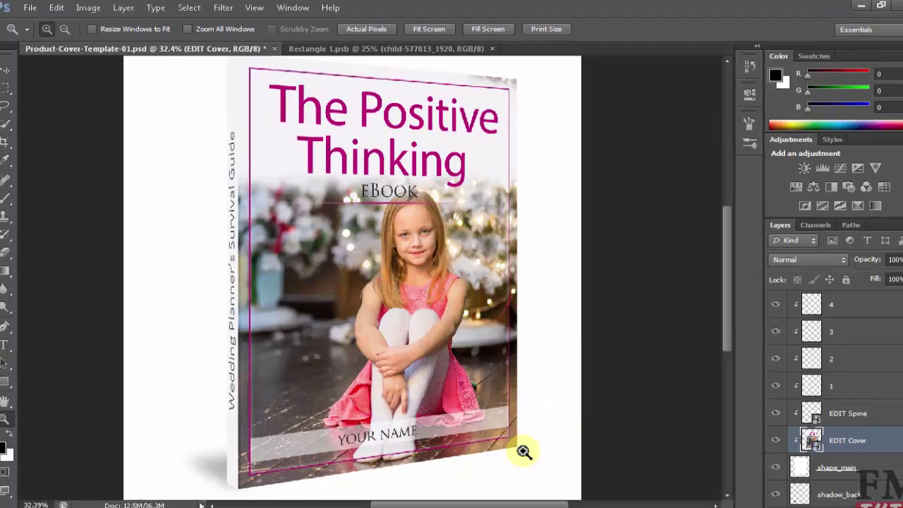